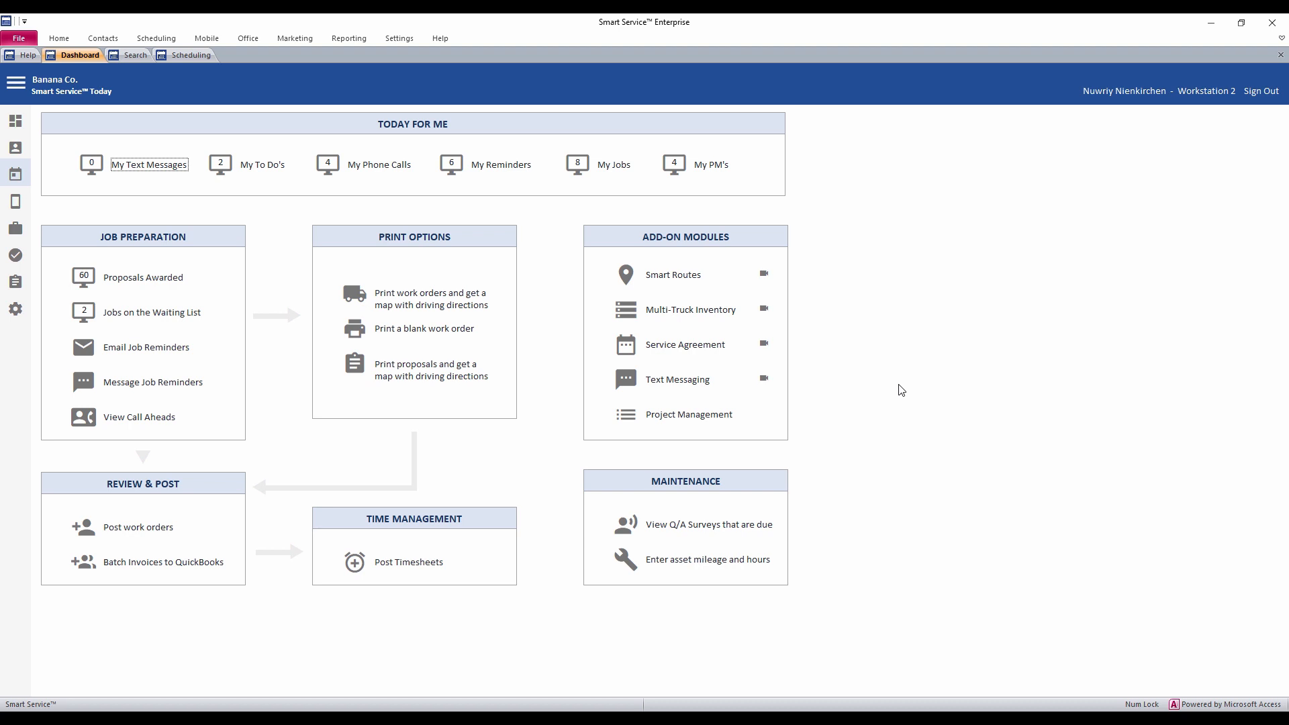
Step: From Text Messaging, open the message purchase page, choose the 10,000 Messages for $115.99 package with Credit Card payment, and review the payment form without submitting
left_click(139, 167)
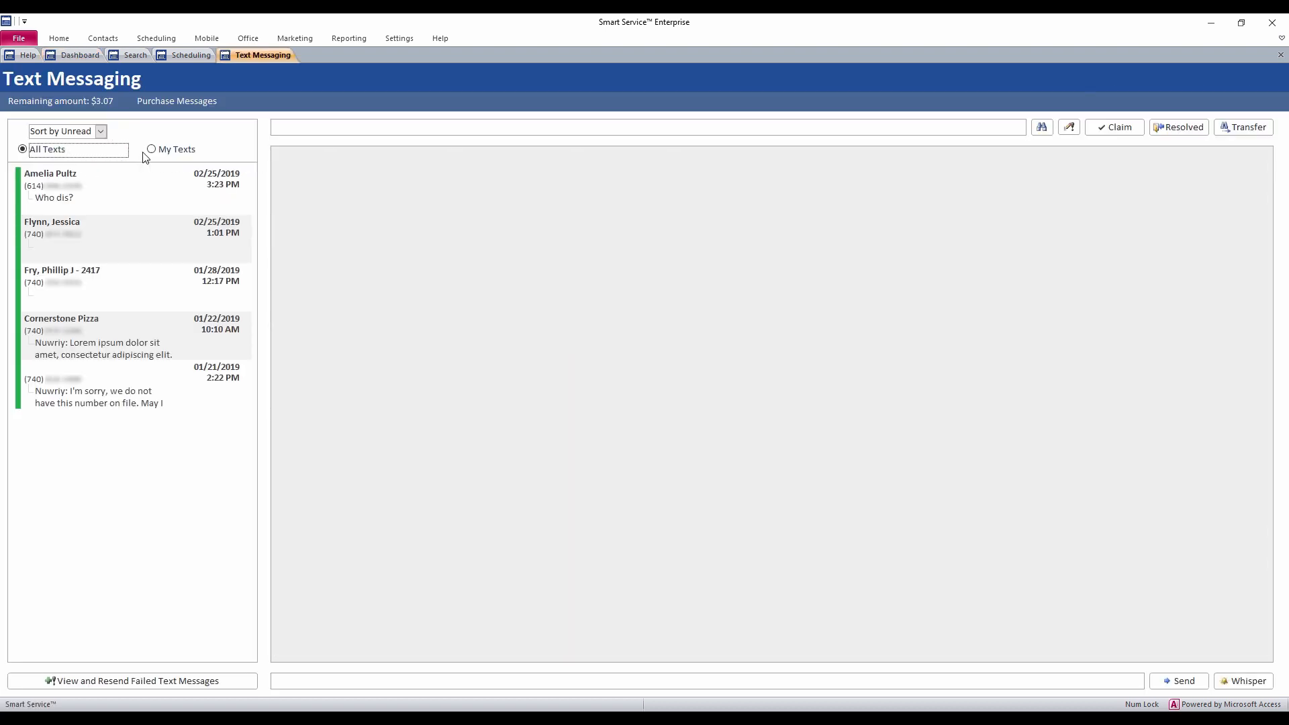
left_click(181, 104)
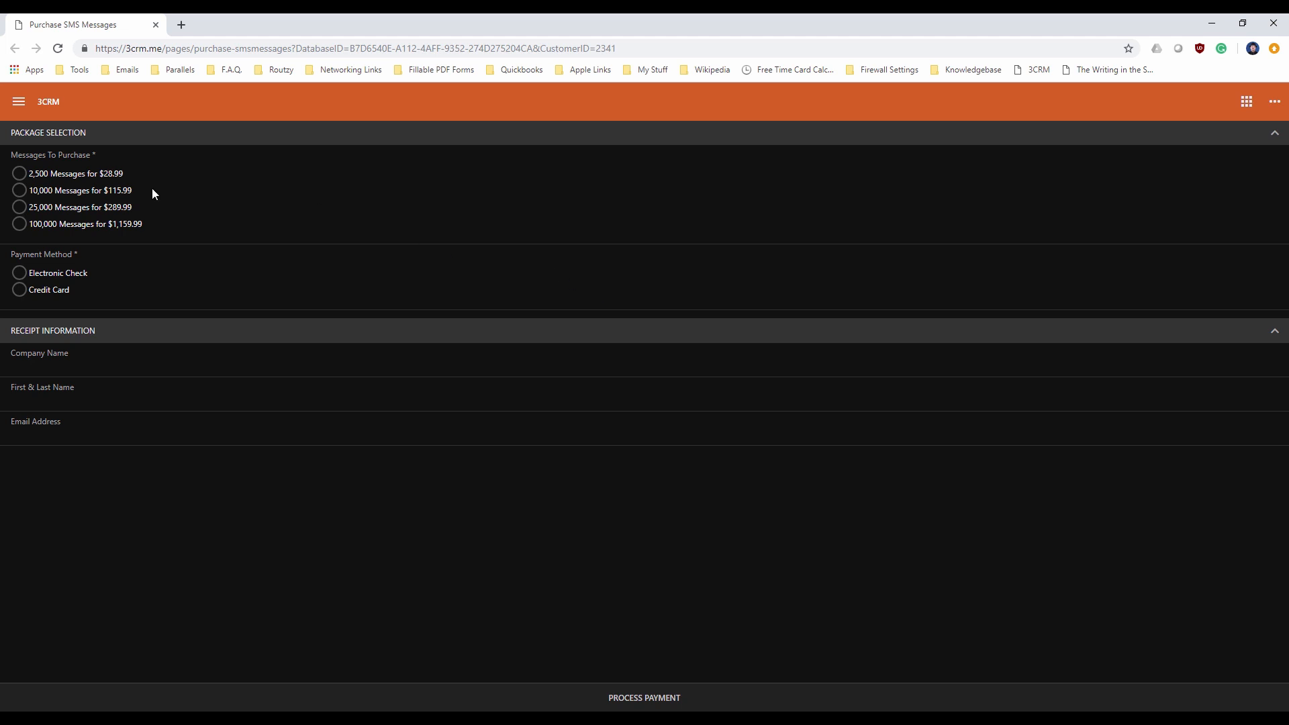
left_click(20, 192)
left_click(20, 294)
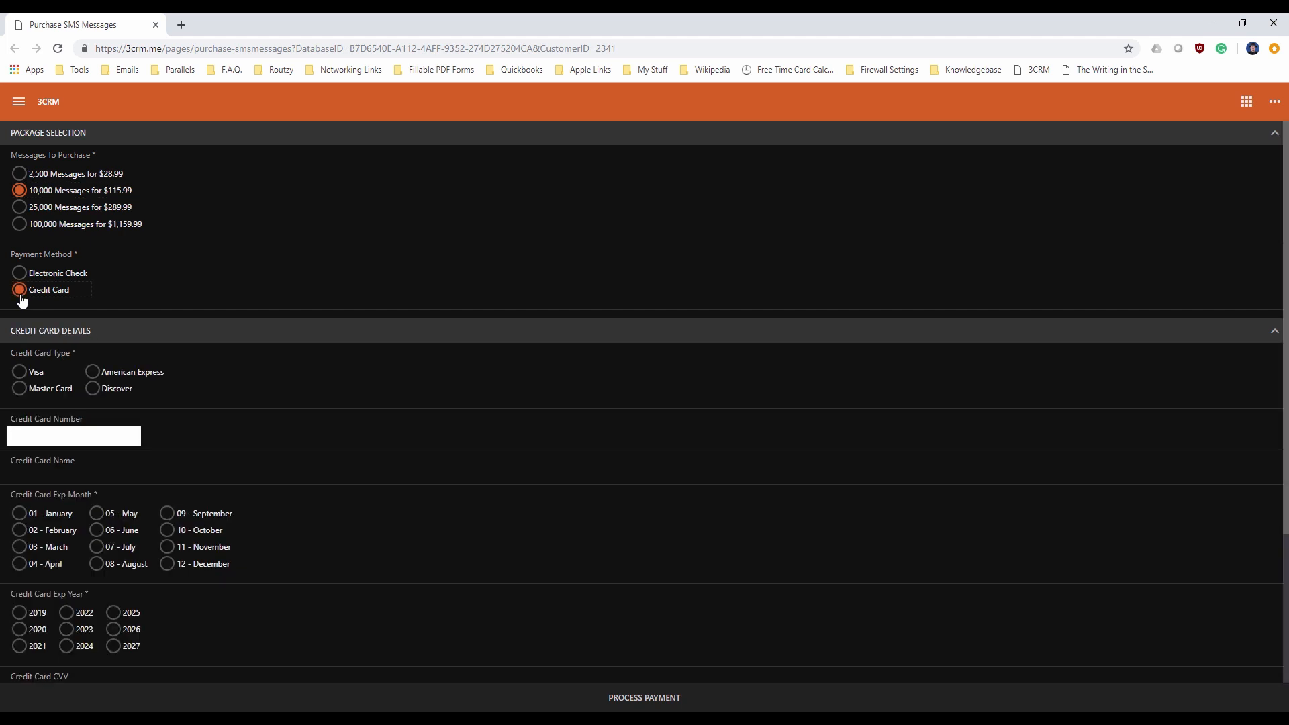
scroll(188, 411, "down", 3)
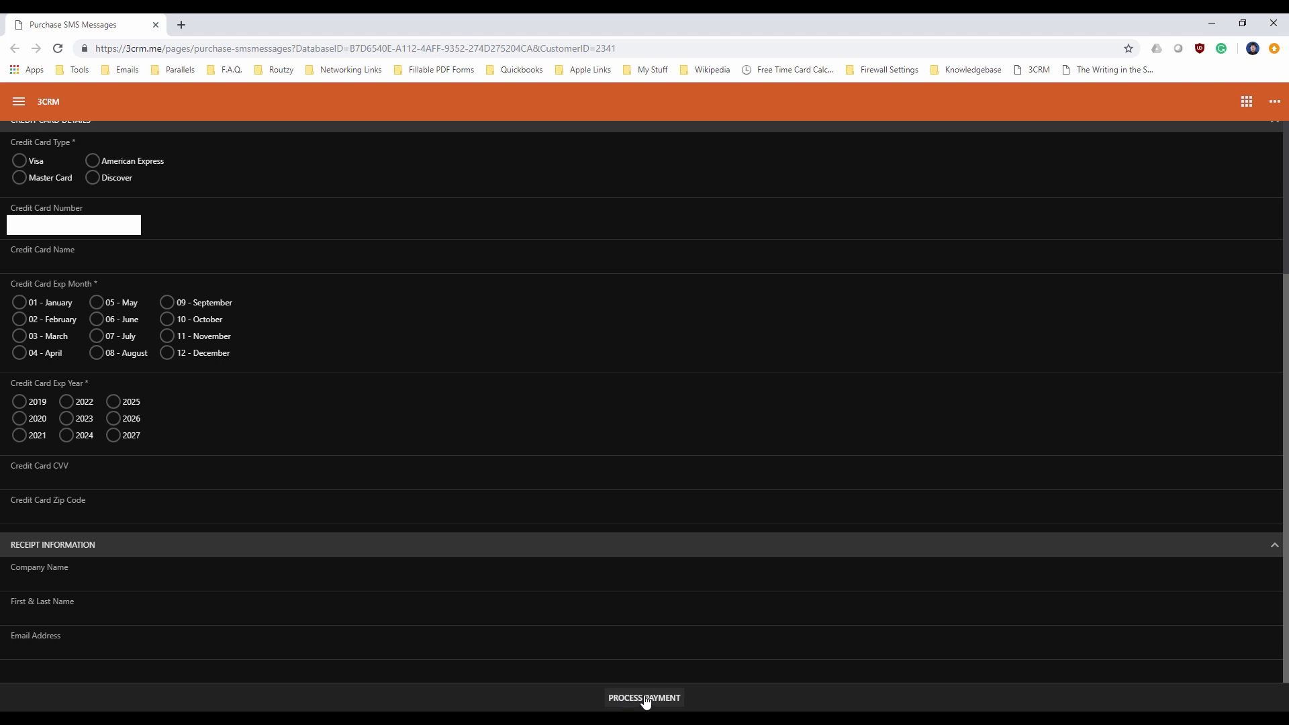
left_click(1212, 26)
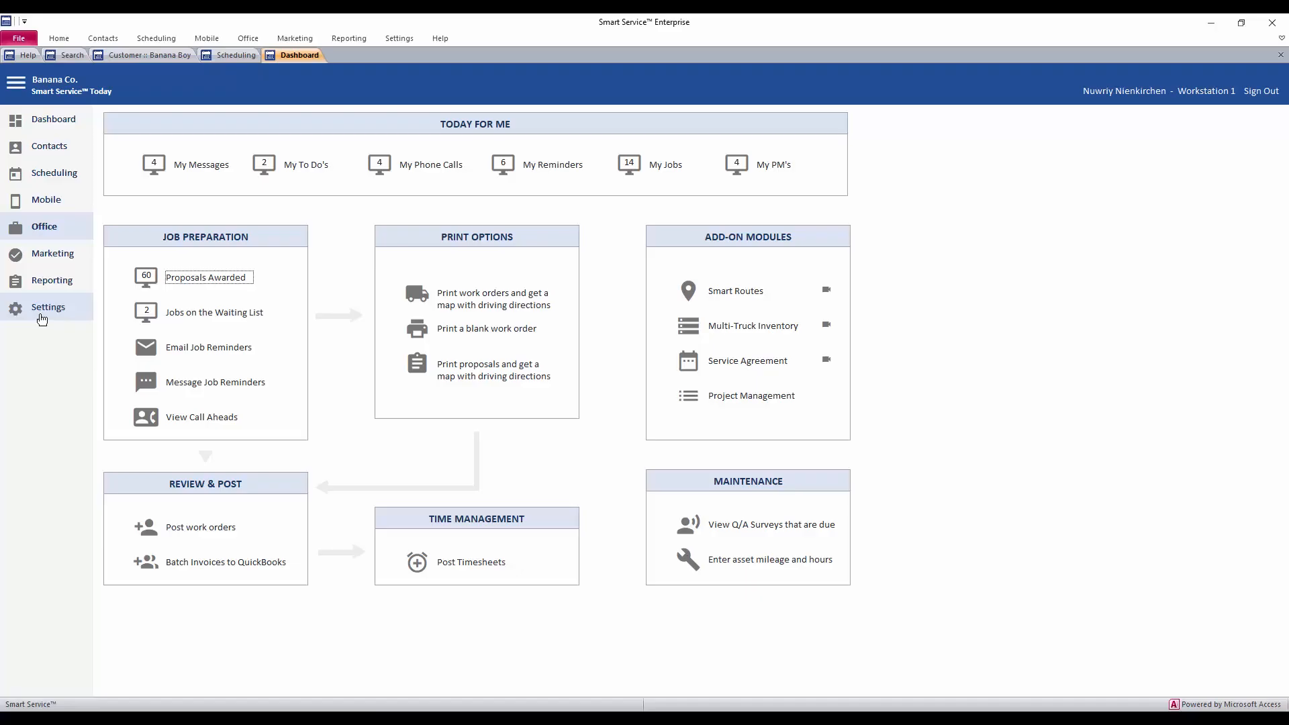
Step: In the company's Smart Service add-ons setup, add the Installation job type to the message job reminders
left_click(42, 310)
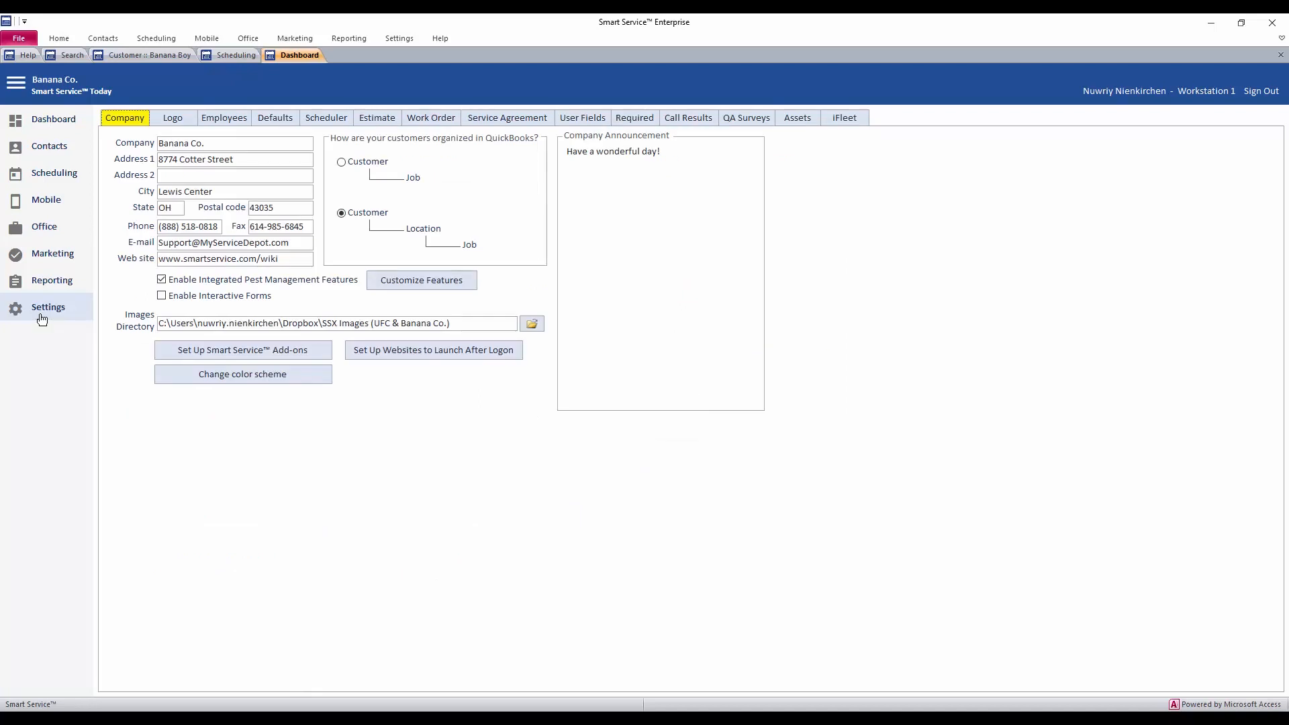
left_click(186, 354)
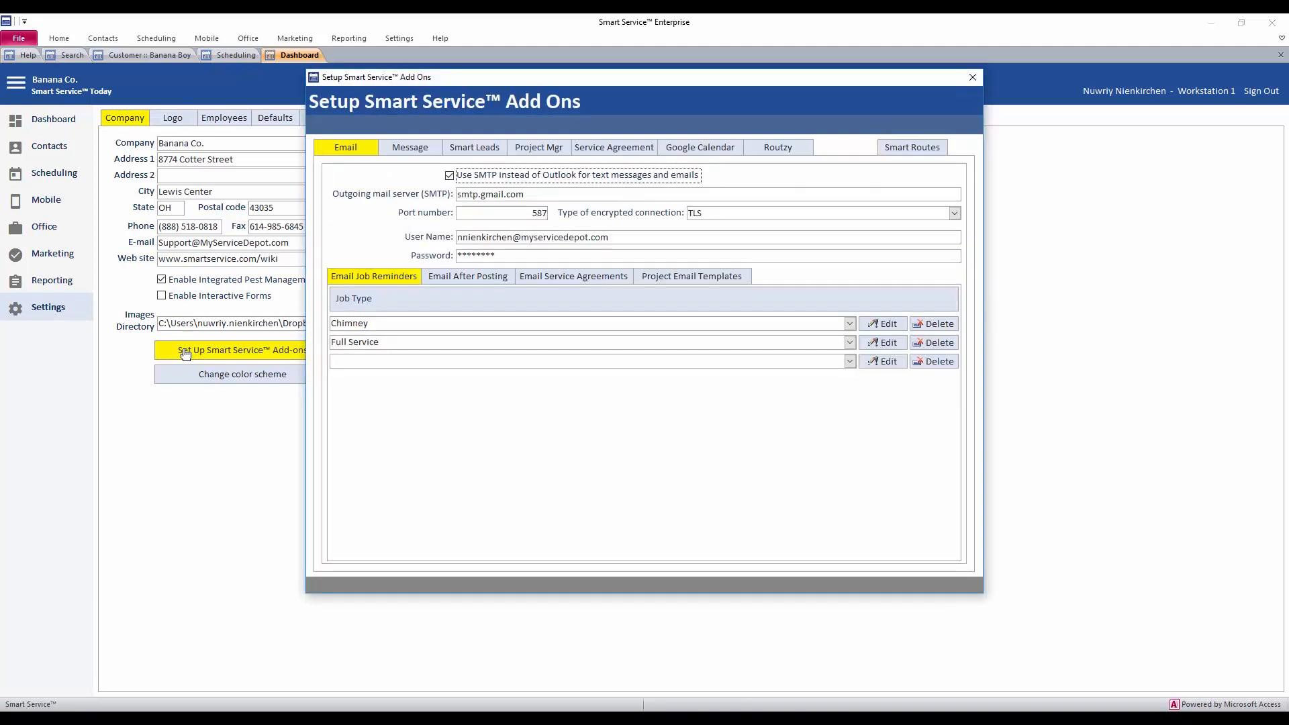
left_click(403, 153)
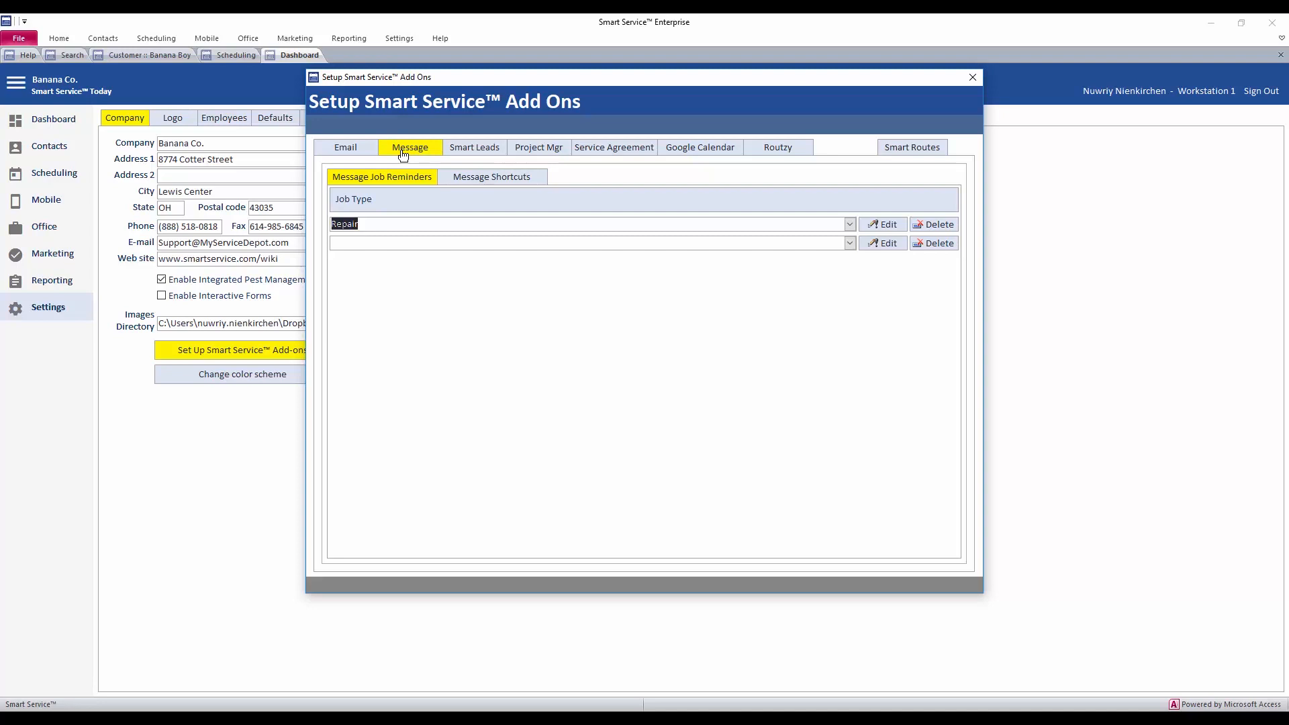
left_click(827, 247)
type("Installation")
key("Tab")
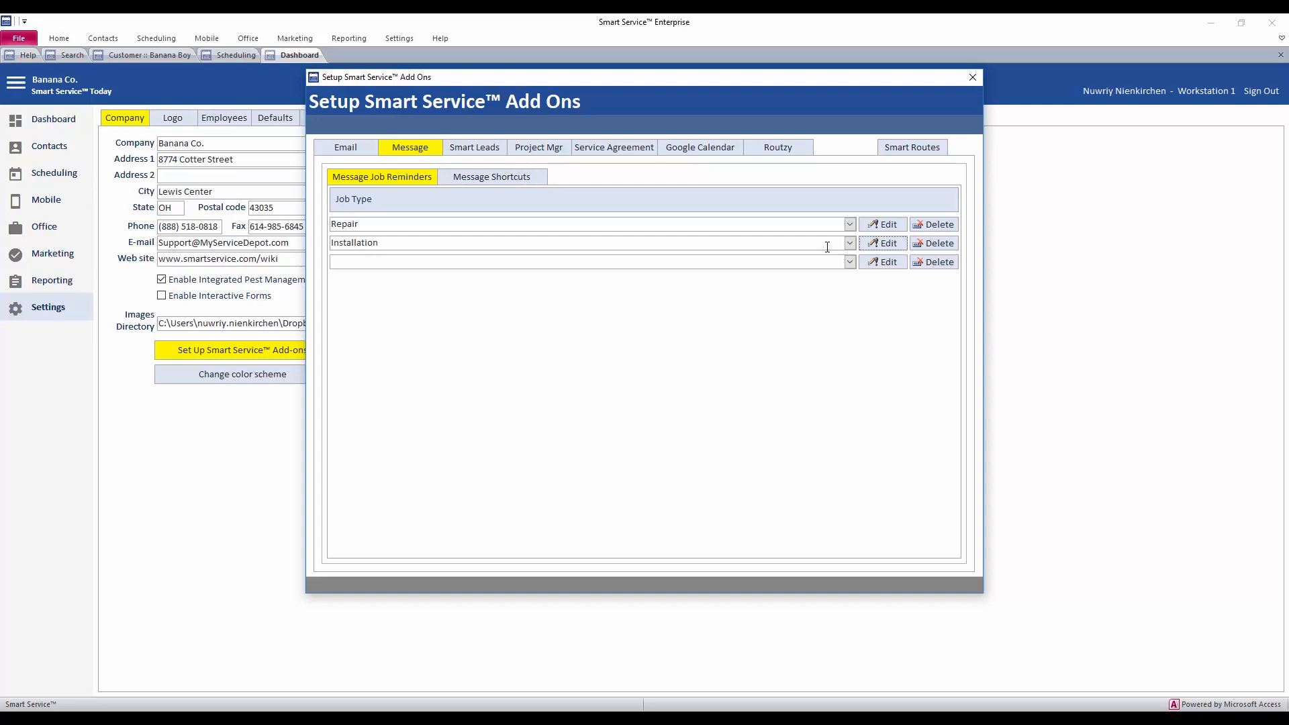
Step: Begin the Installation reminder template with "Hello {{First Name}}, we've scheduled your installation for {{Sched Date}}", inserting the merge fields
left_click(874, 251)
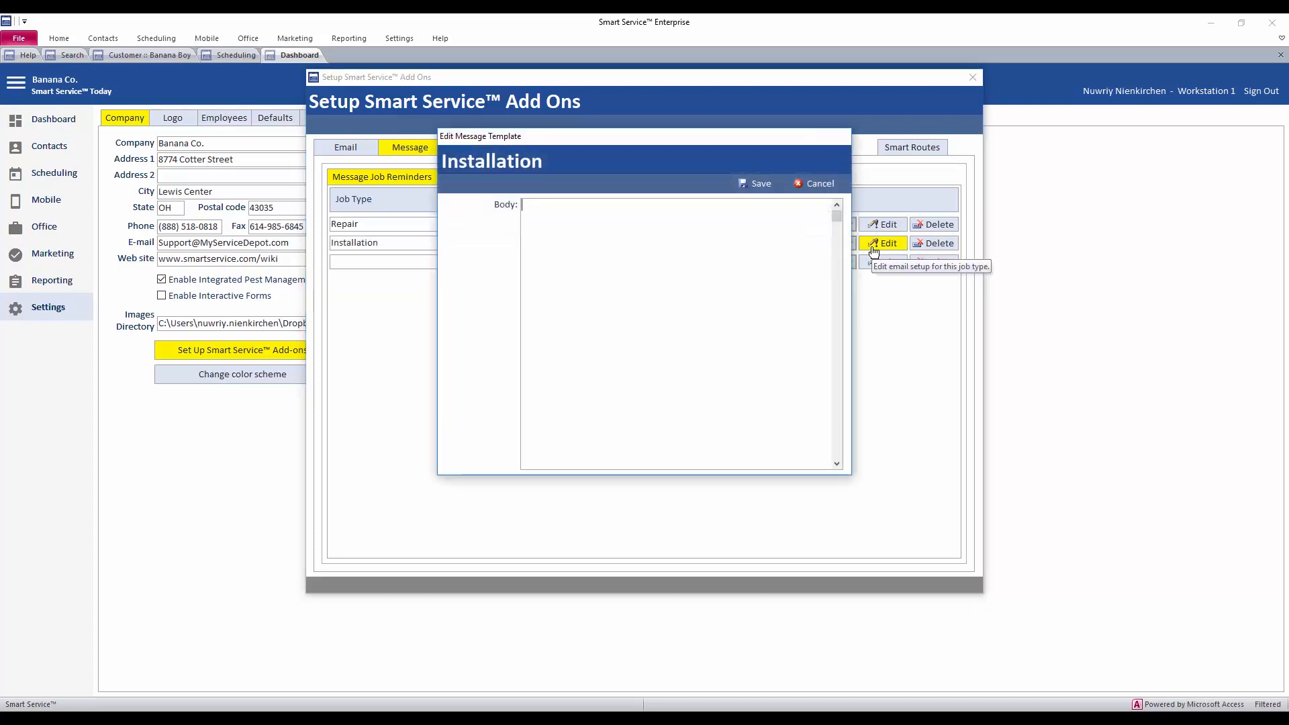
type("Hello")
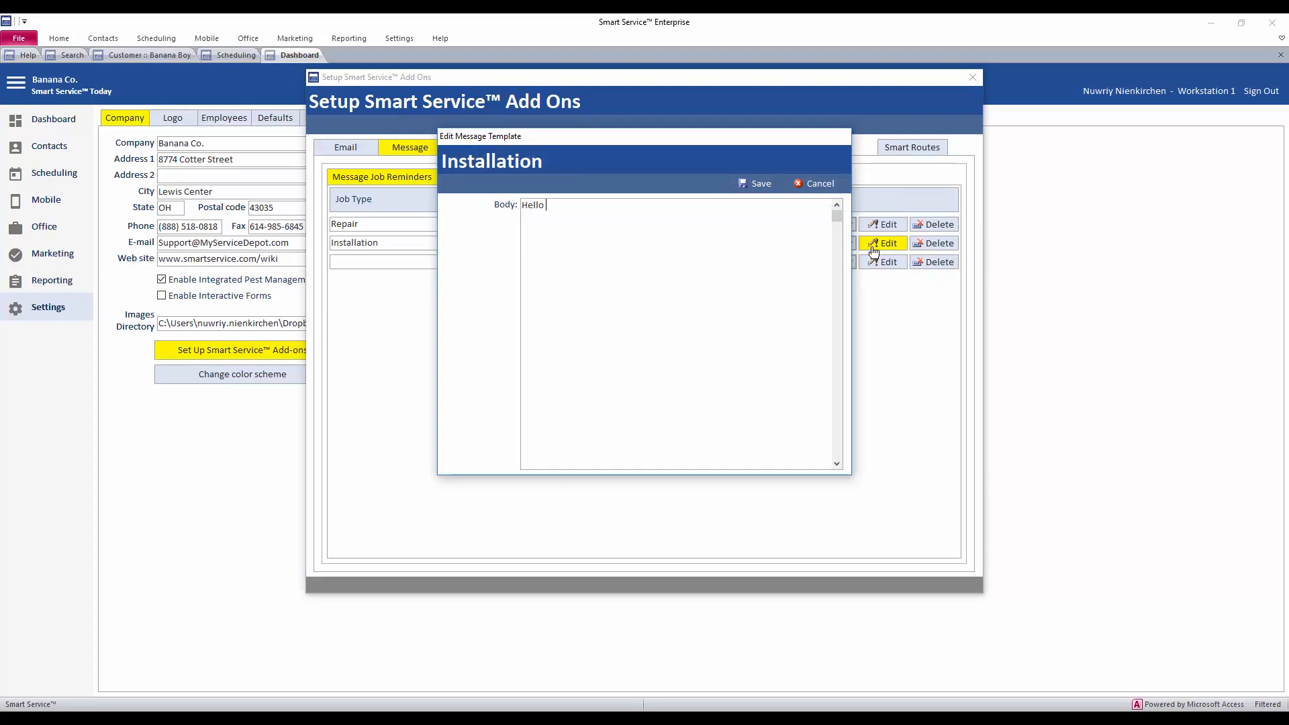
right_click(669, 225)
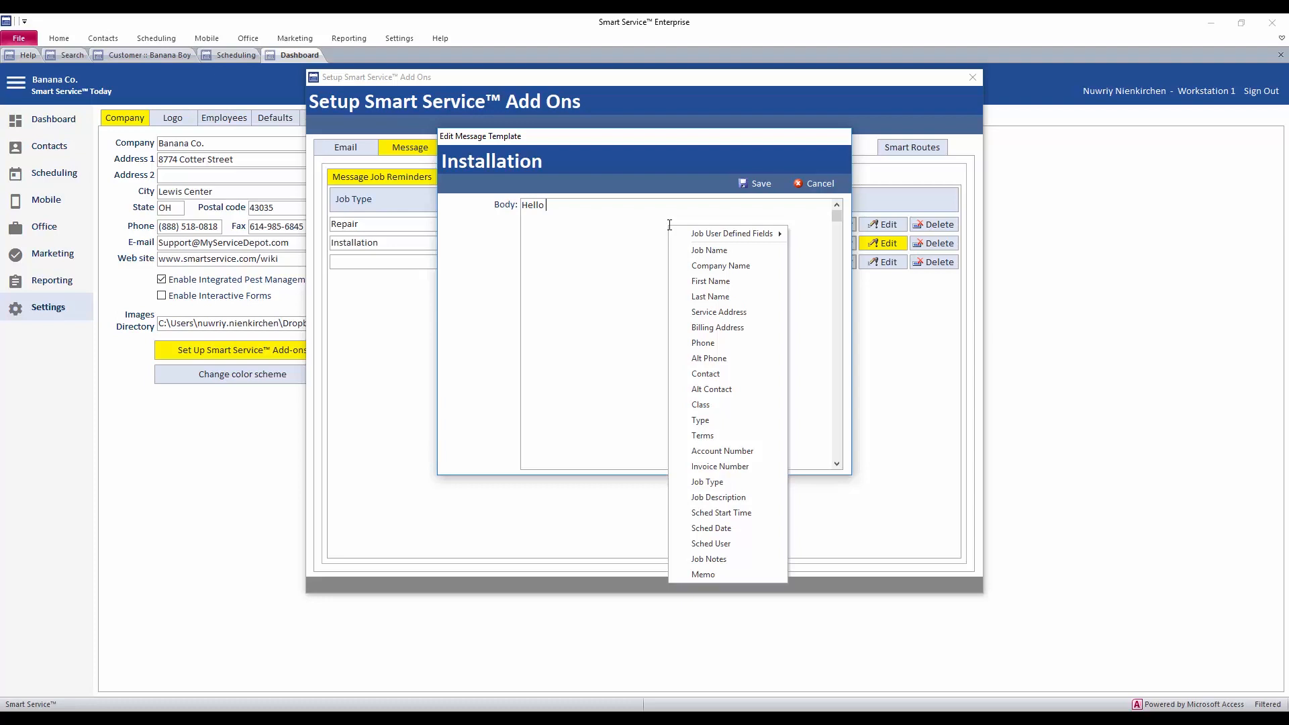
left_click(695, 281)
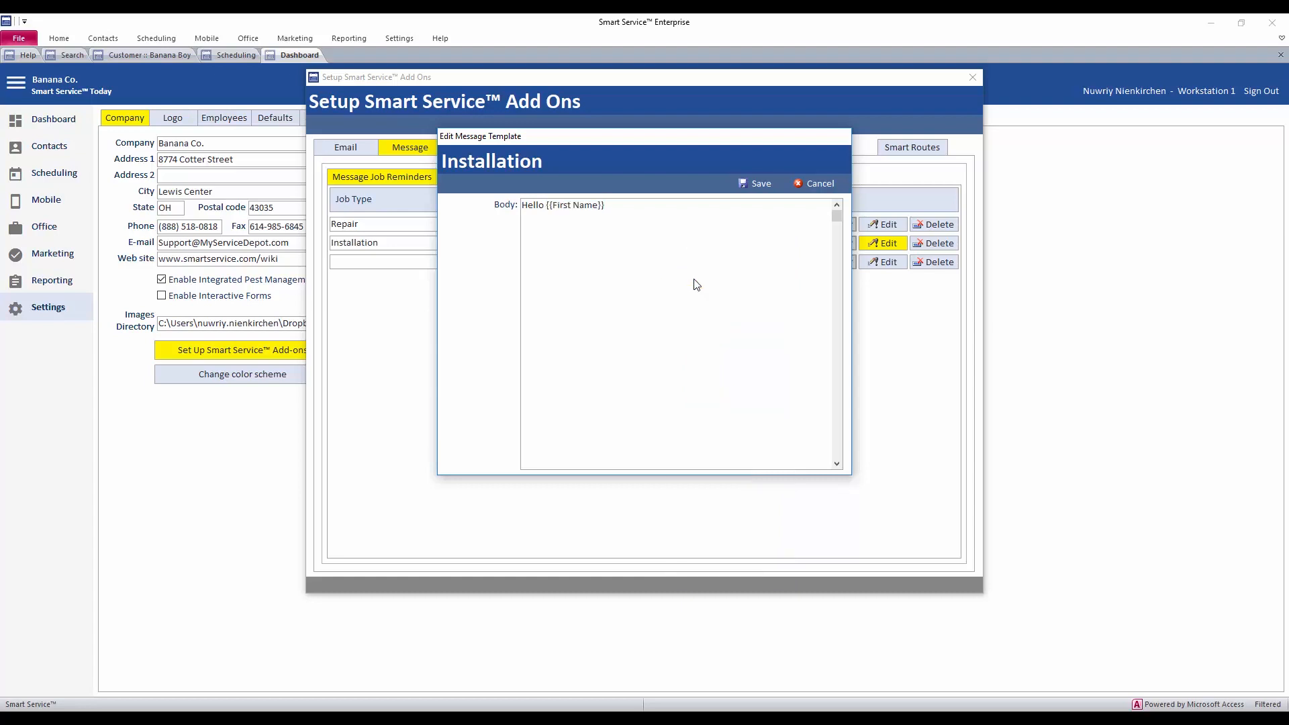
type(", we've scheduled your installation for")
right_click(836, 501)
left_click(844, 526)
Step: Finish the body with "with our senior technician, {{Sched User}}. Please let us know if you need anything before or during the install process!" and save it
type("with our senior technician,")
right_click(728, 250)
left_click(779, 566)
type(". Please let us know if you need anything ")
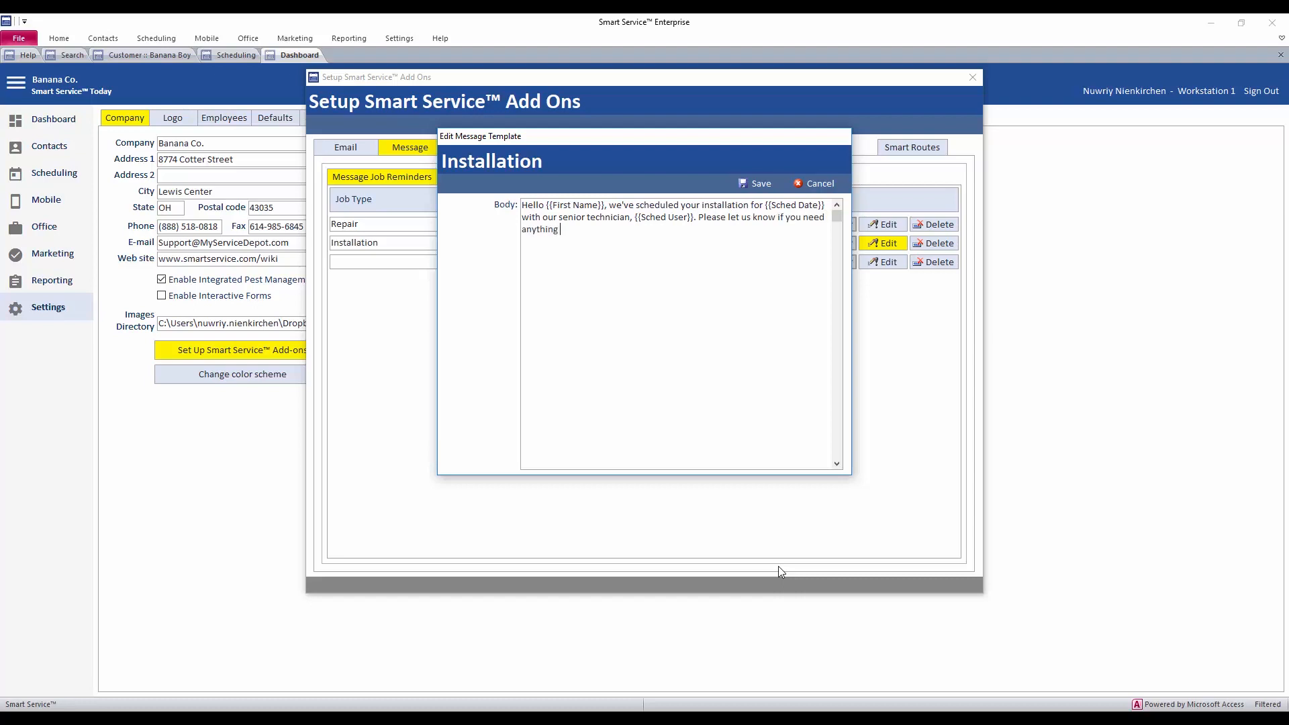
type("before or during the install process!")
left_click(760, 185)
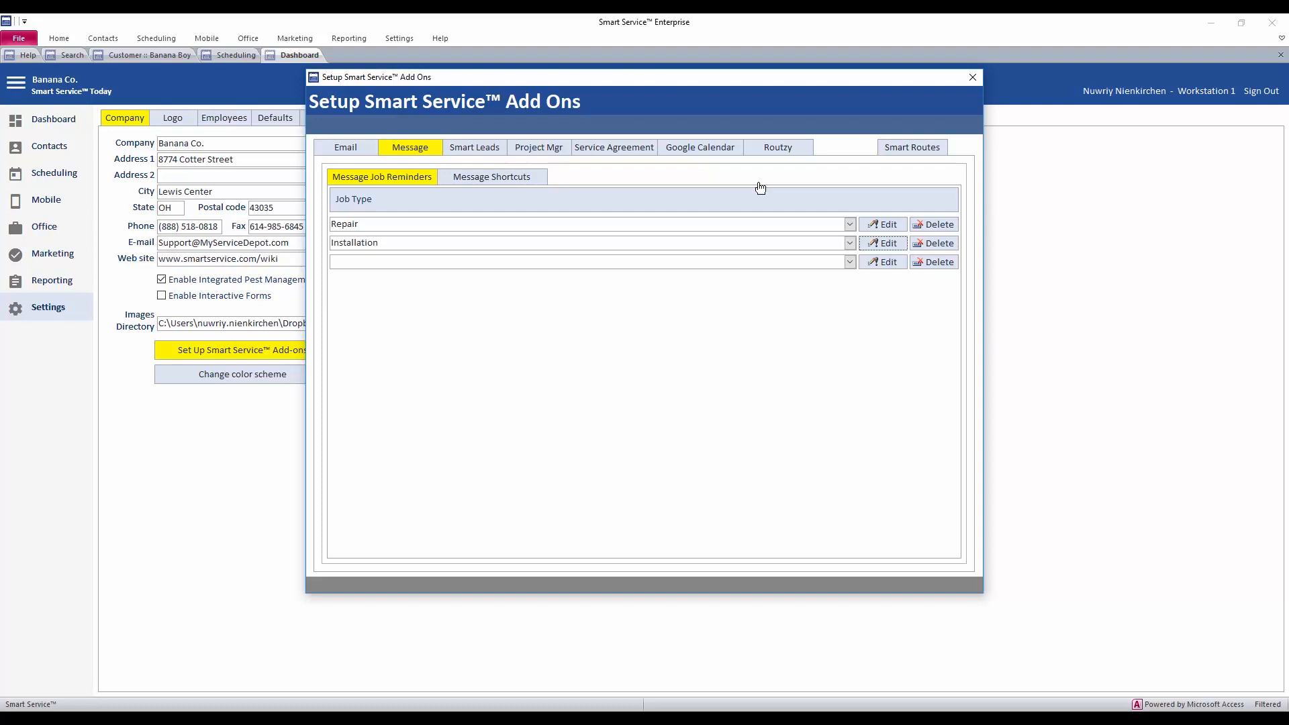
Step: View the message shortcuts setup and close the add-ons window
left_click(529, 182)
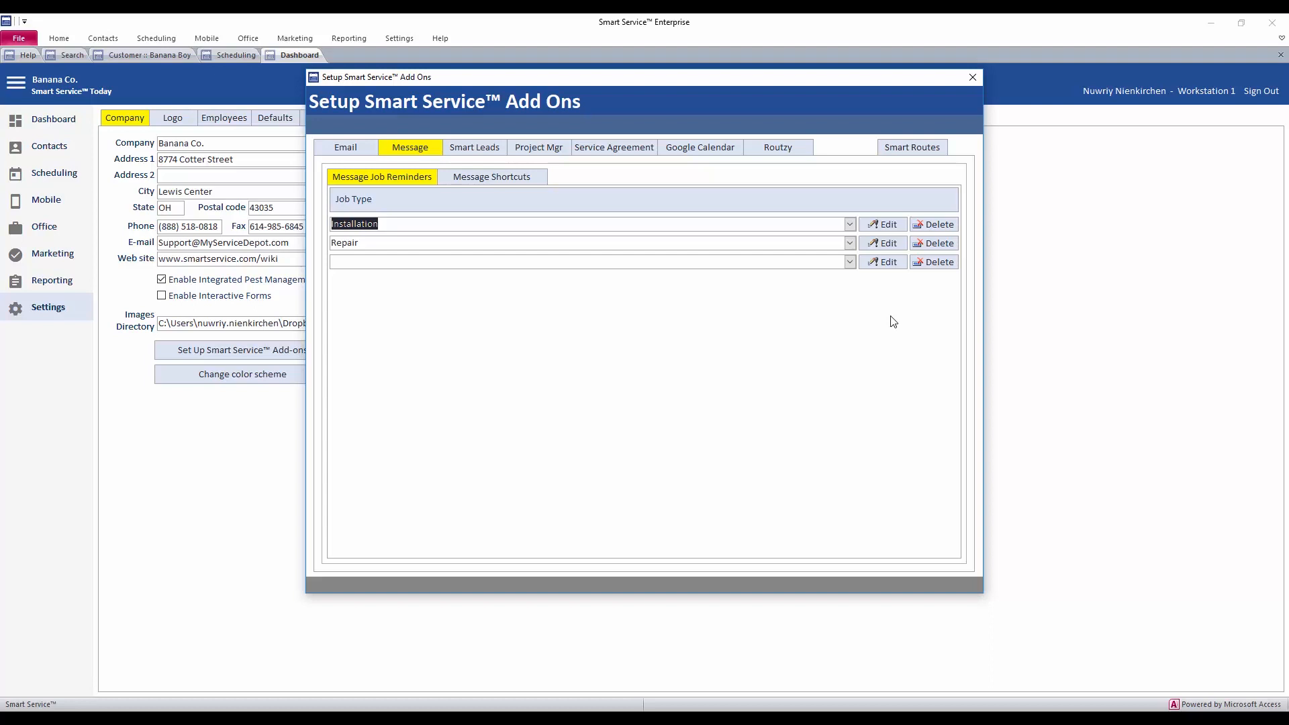
left_click(972, 78)
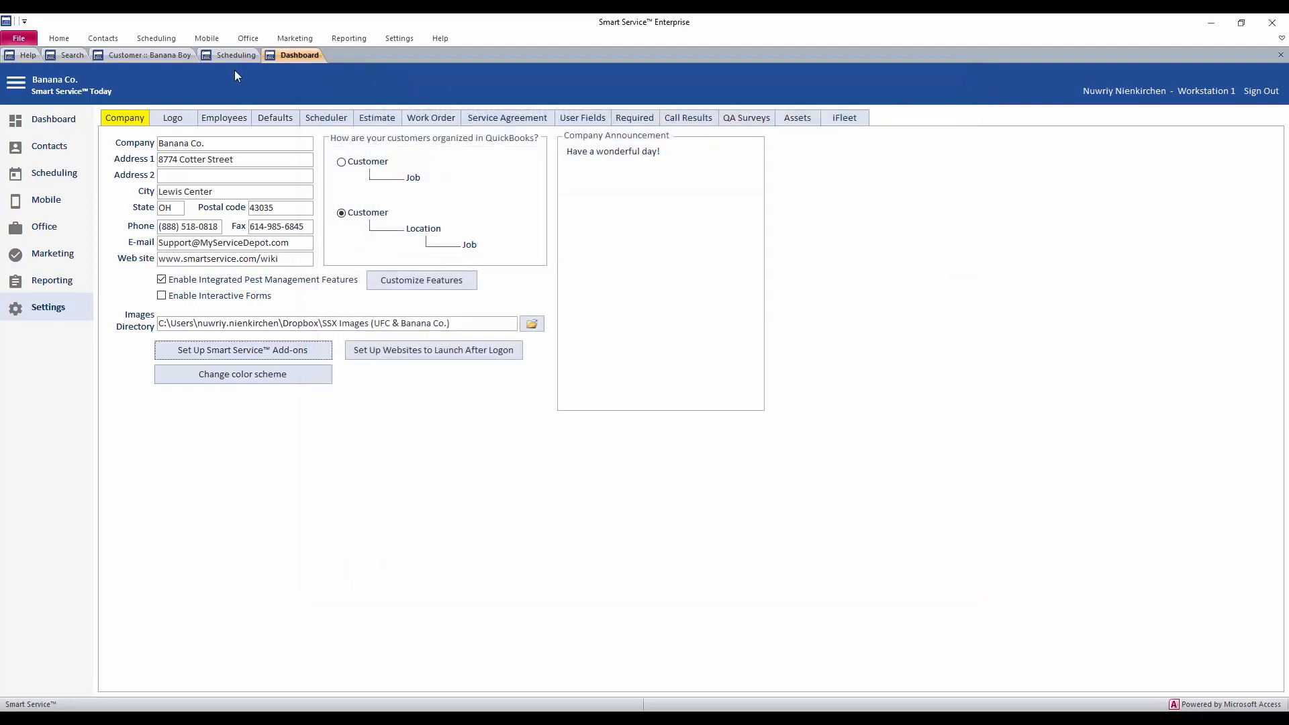
Step: Search the customers by last name and open the matching customer's record
left_click(67, 55)
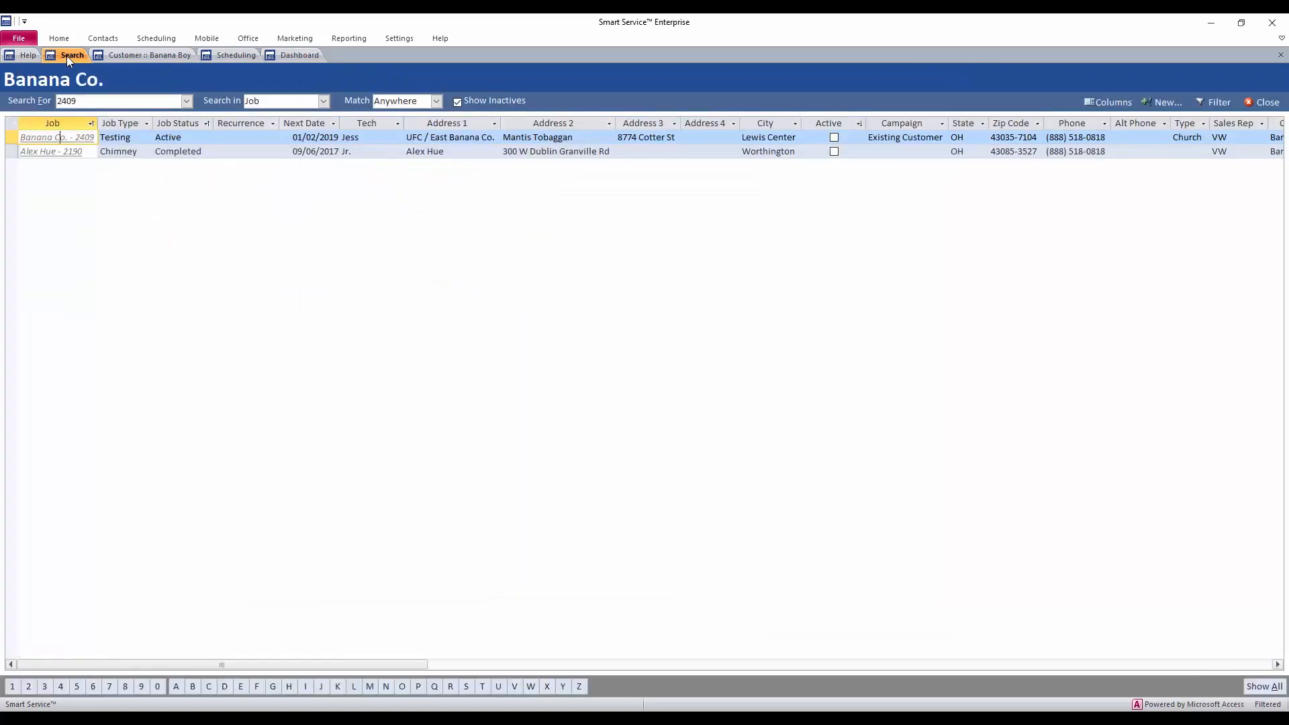
double_click(102, 98)
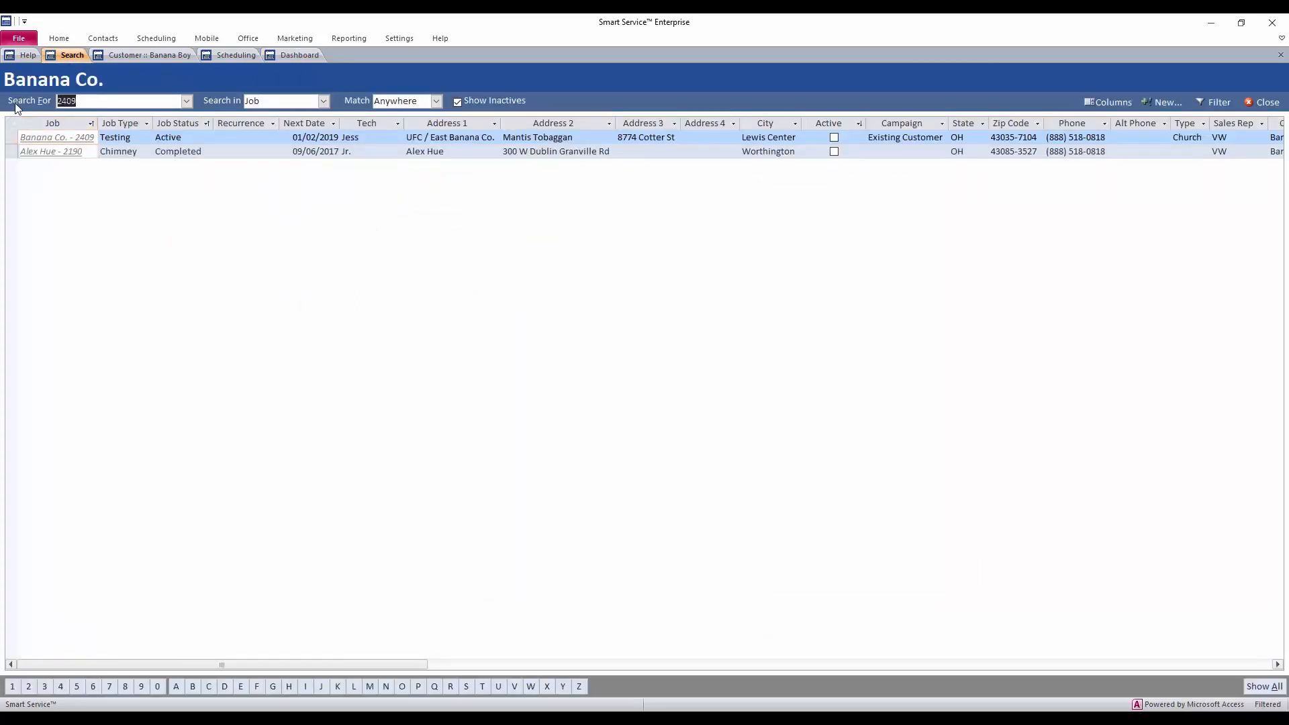
key("BackSpace")
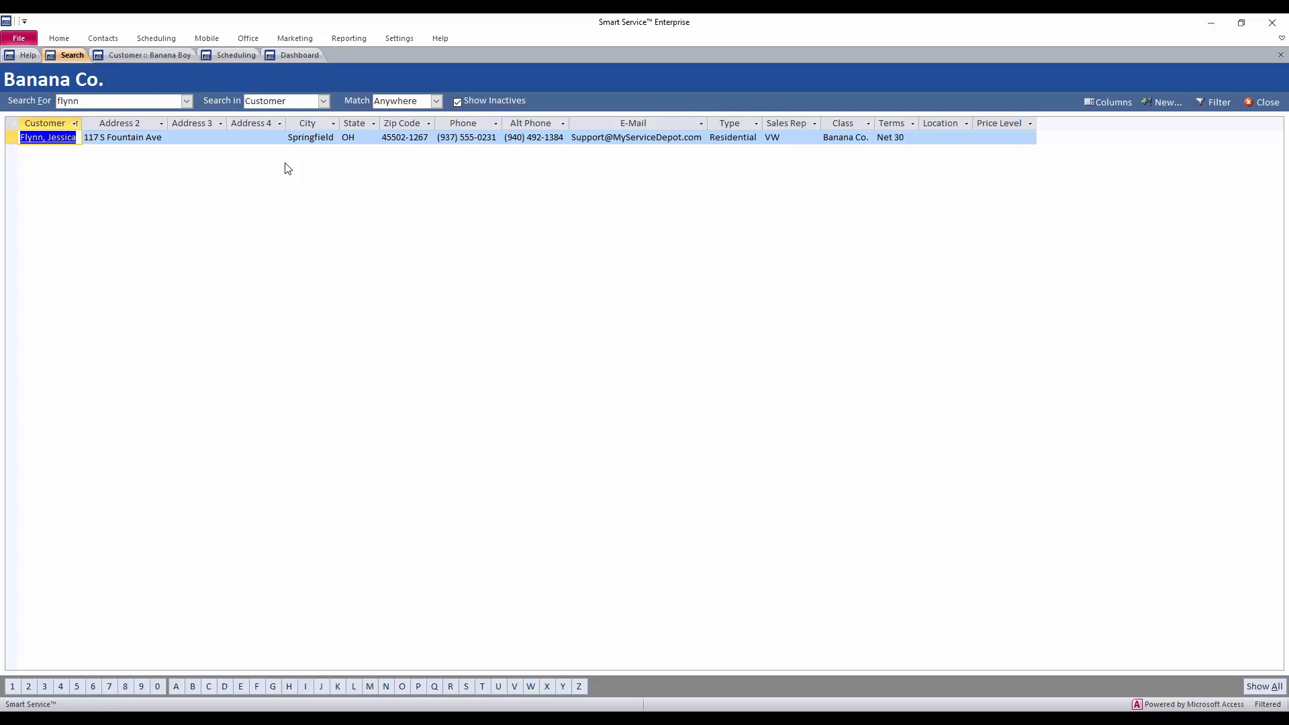
left_click(62, 138)
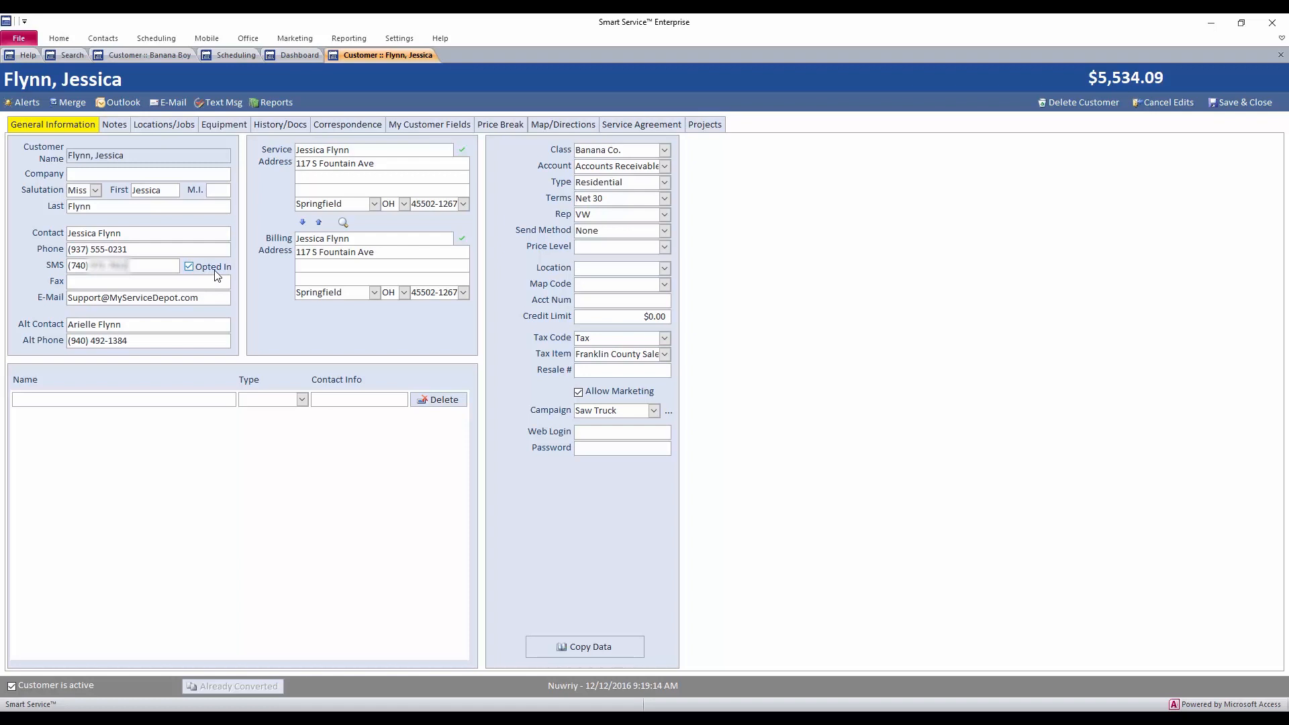
Step: Copy the SMS Number and SMS Opted In fields from the customer to the first job in the customer's list
left_click(583, 655)
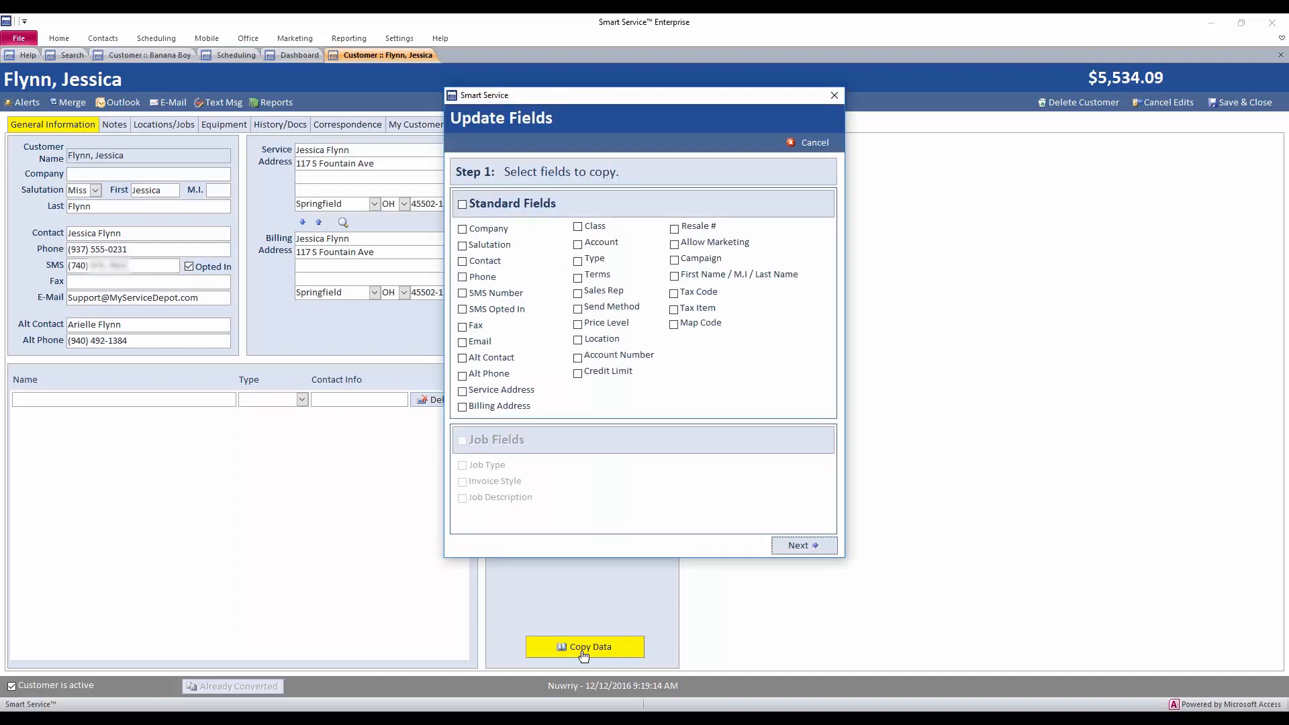
left_click(463, 294)
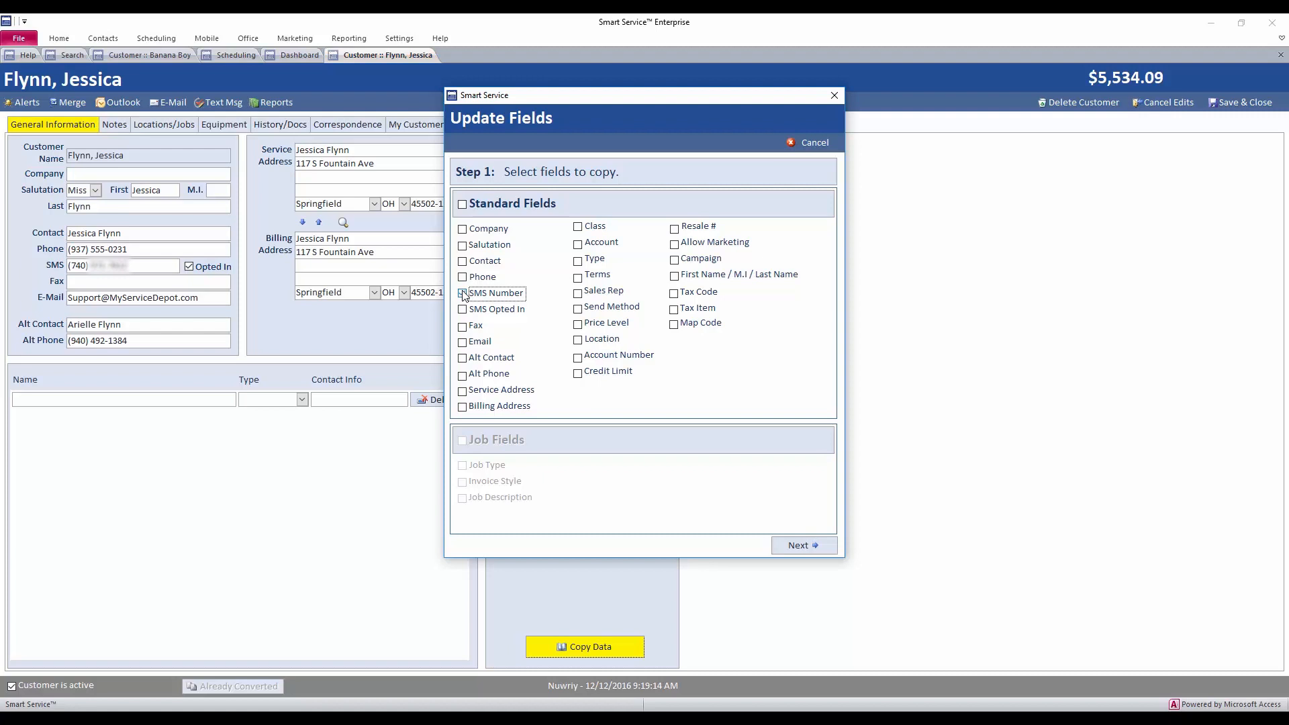
left_click(462, 310)
left_click(808, 551)
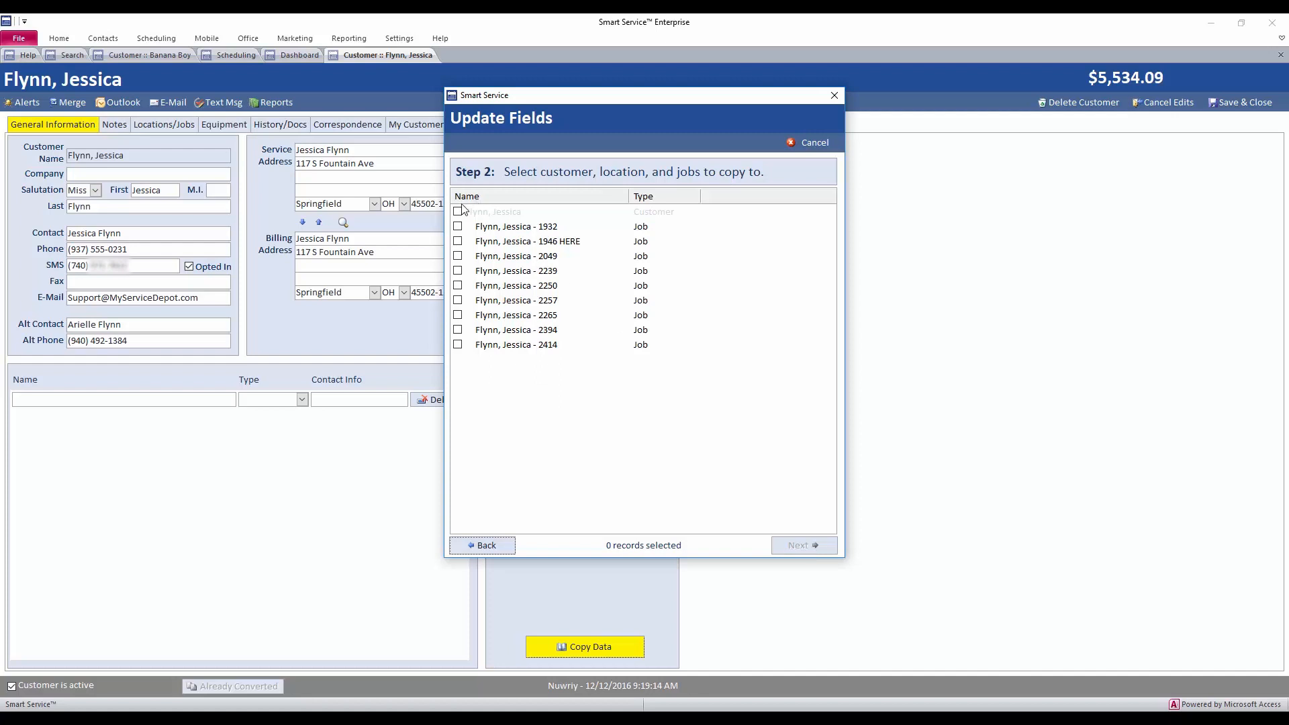
left_click(458, 227)
left_click(806, 547)
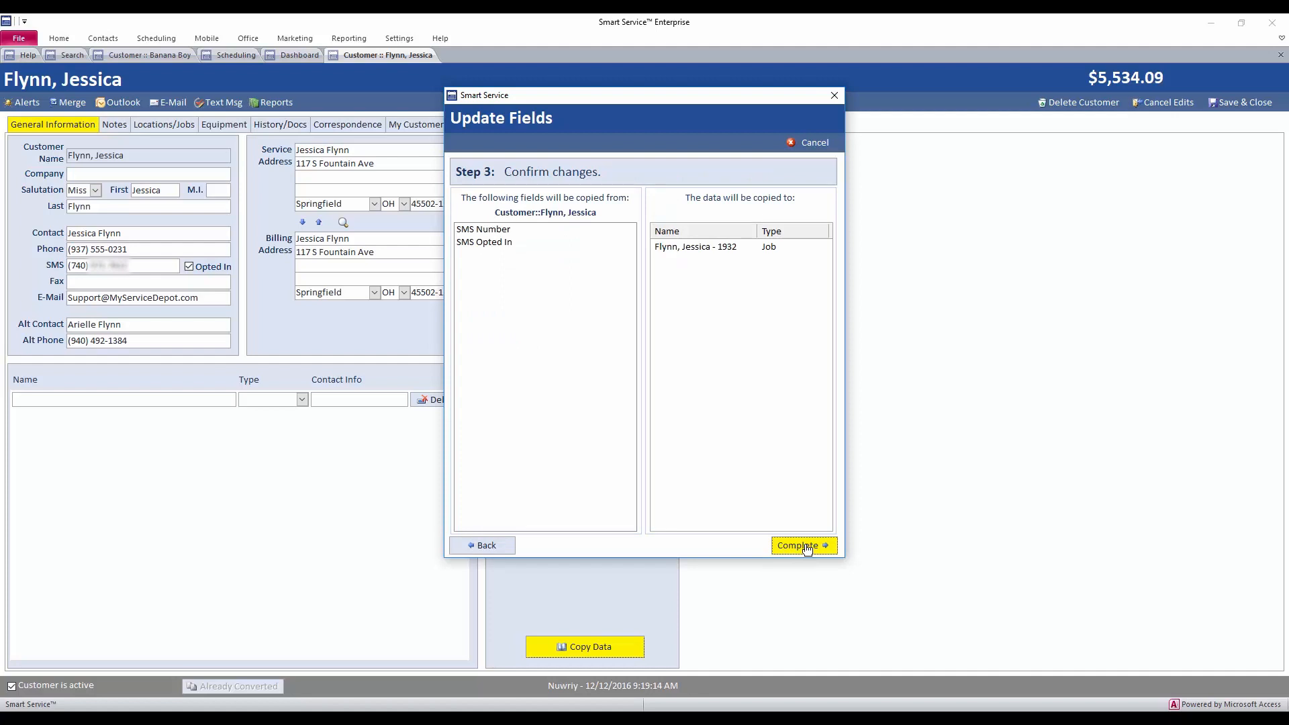
left_click(808, 547)
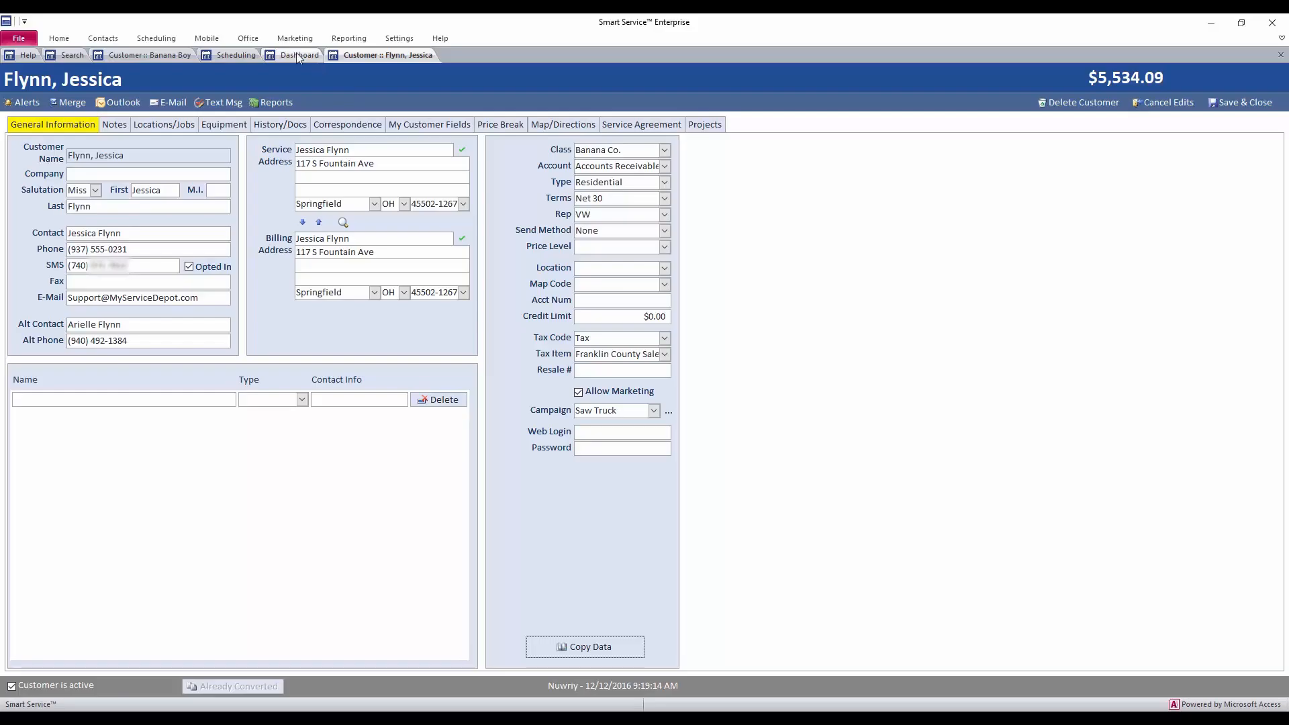
Step: Open the message job reminders from the office dashboard and list the jobs dated 01/21/2019
left_click(296, 56)
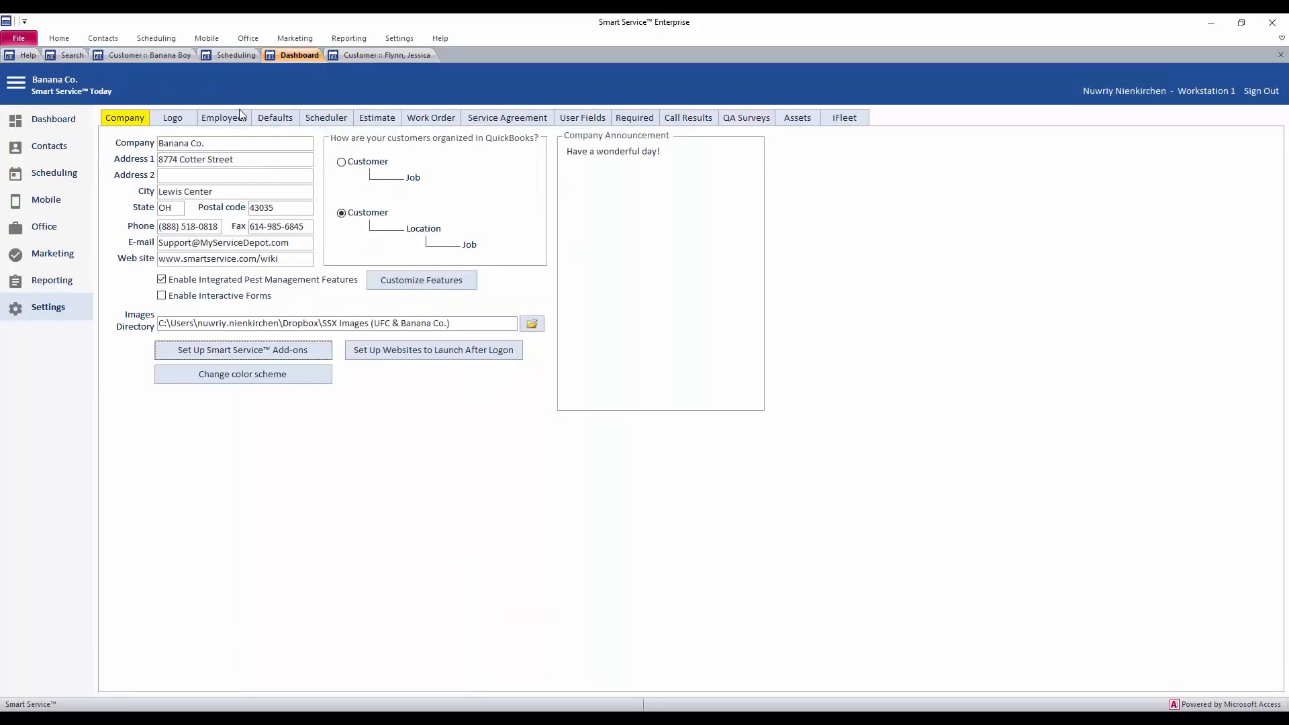
left_click(49, 237)
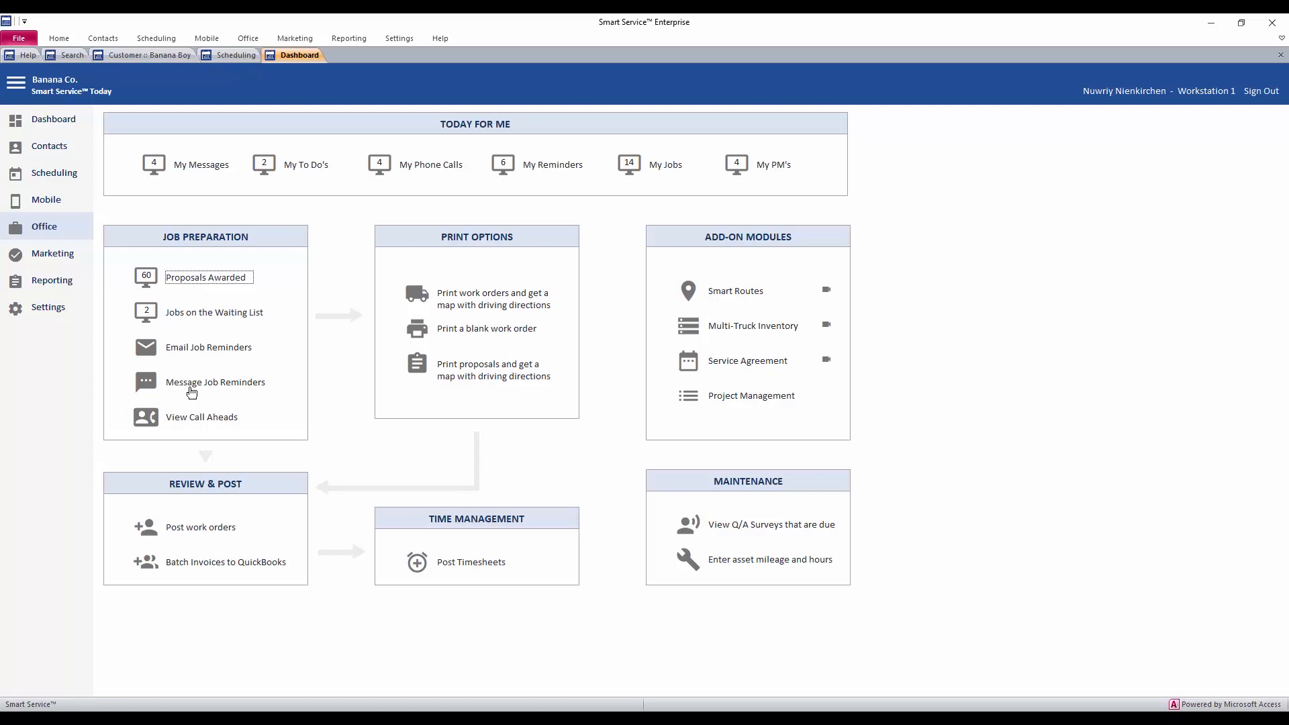
left_click(191, 389)
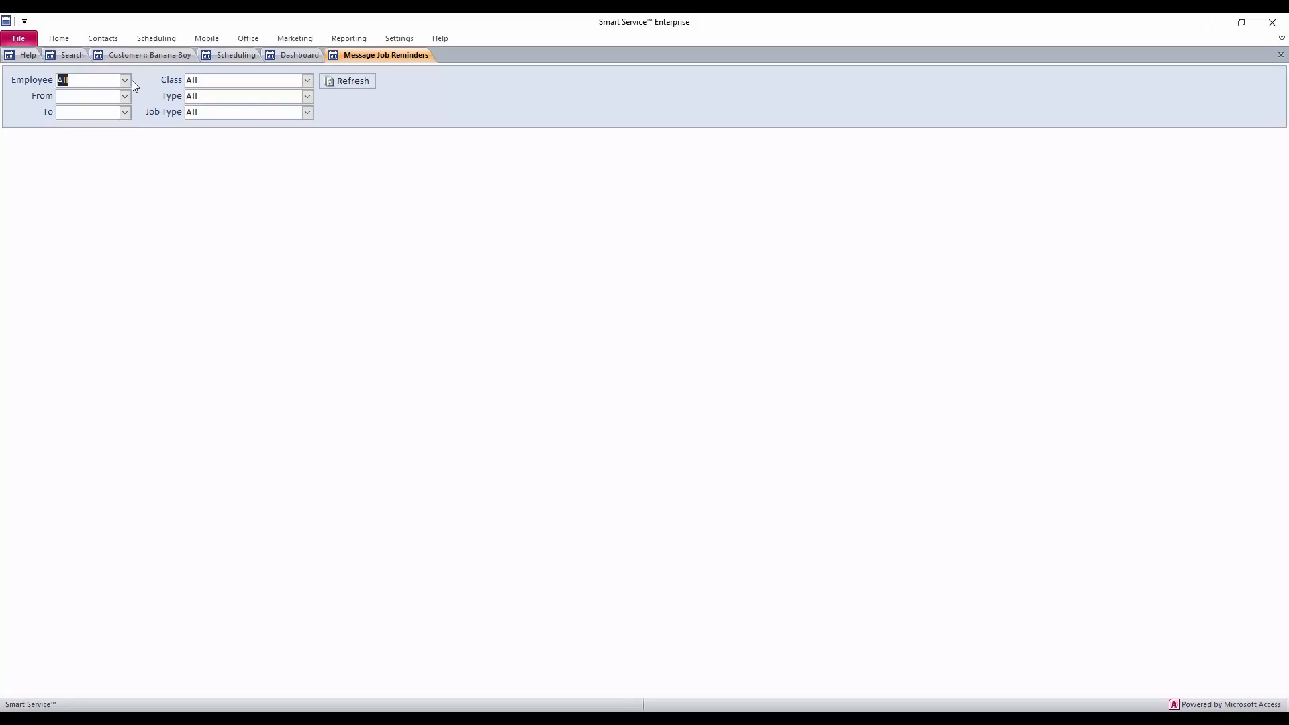
left_click(123, 96)
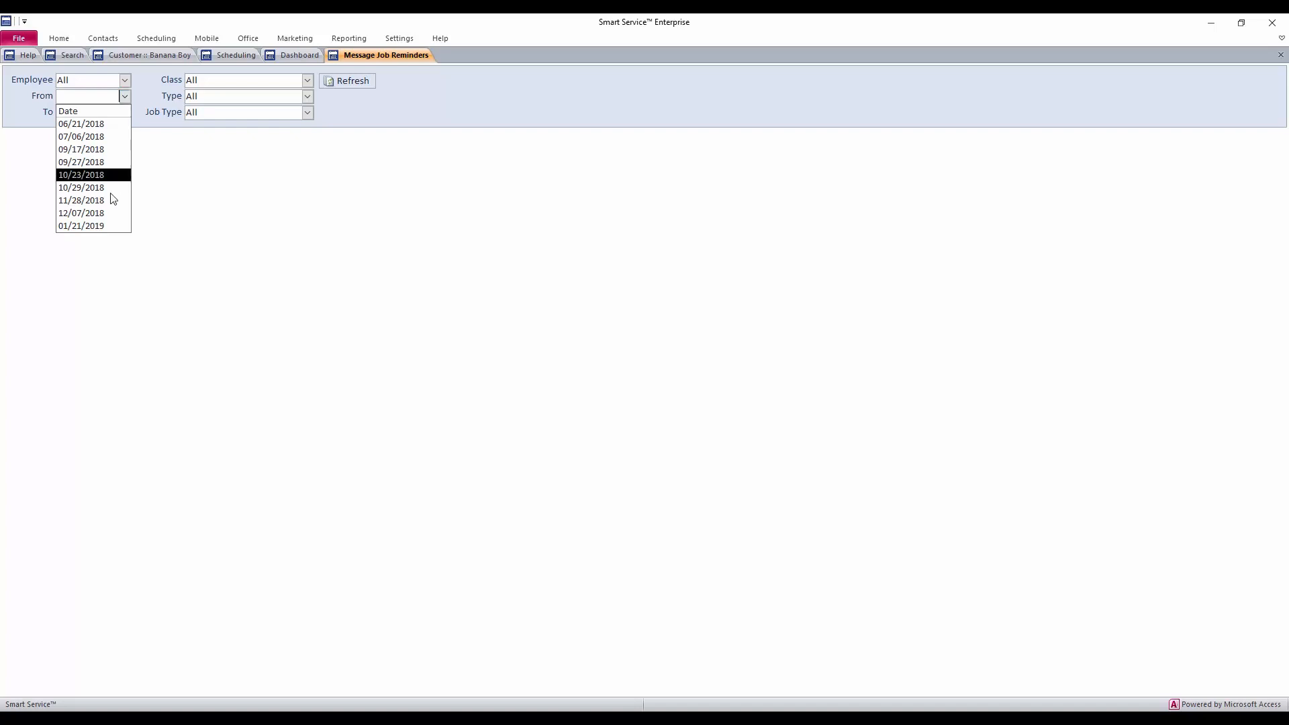
left_click(99, 226)
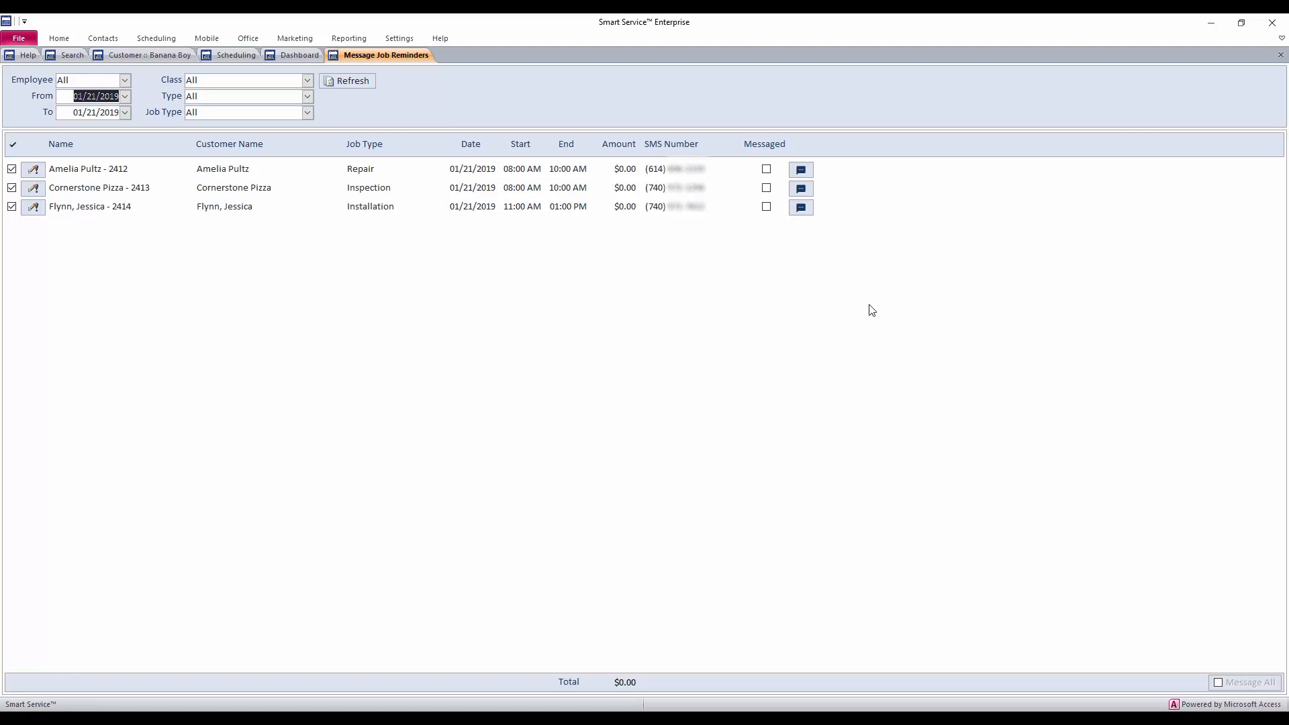
Step: Enable messaging all listed jobs at once, acknowledge the notice, and send the reminders
left_click(1218, 682)
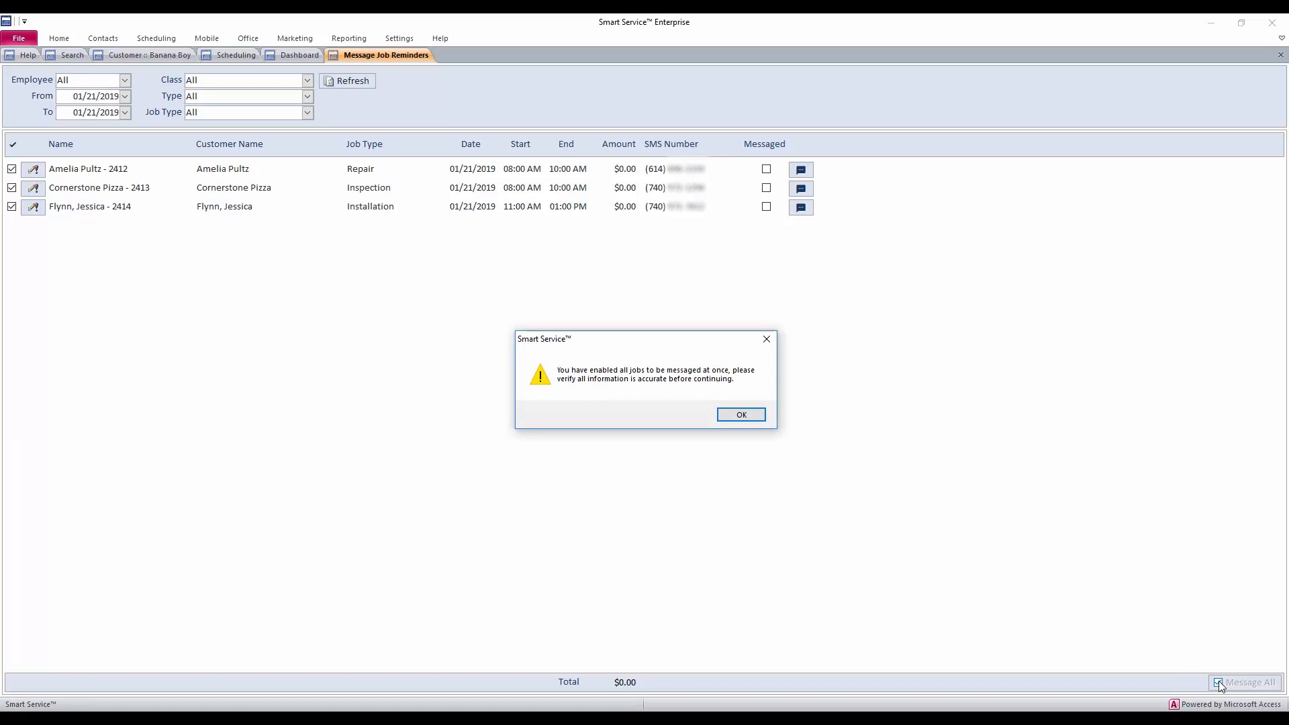
left_click(752, 418)
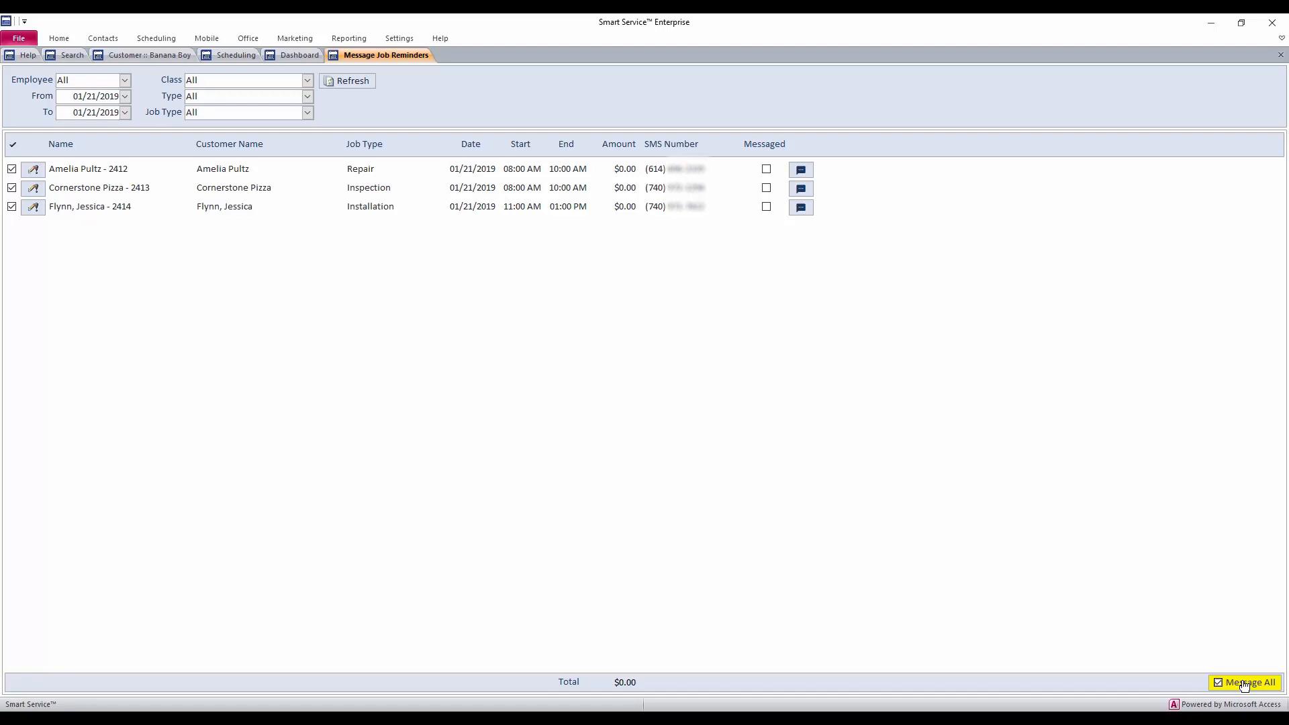
left_click(1244, 684)
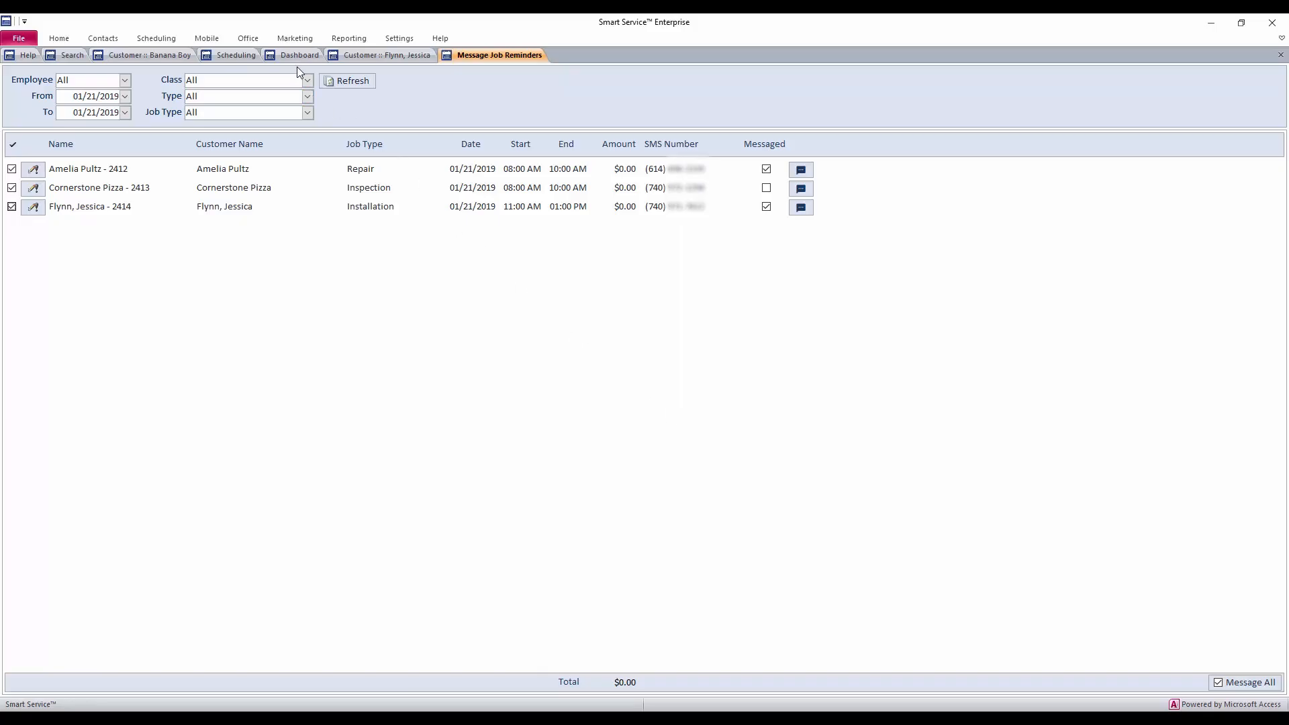
Step: Open the text messages from the dashboard, check the sorting choices, and read the Cornerstone Pizza conversation
left_click(302, 58)
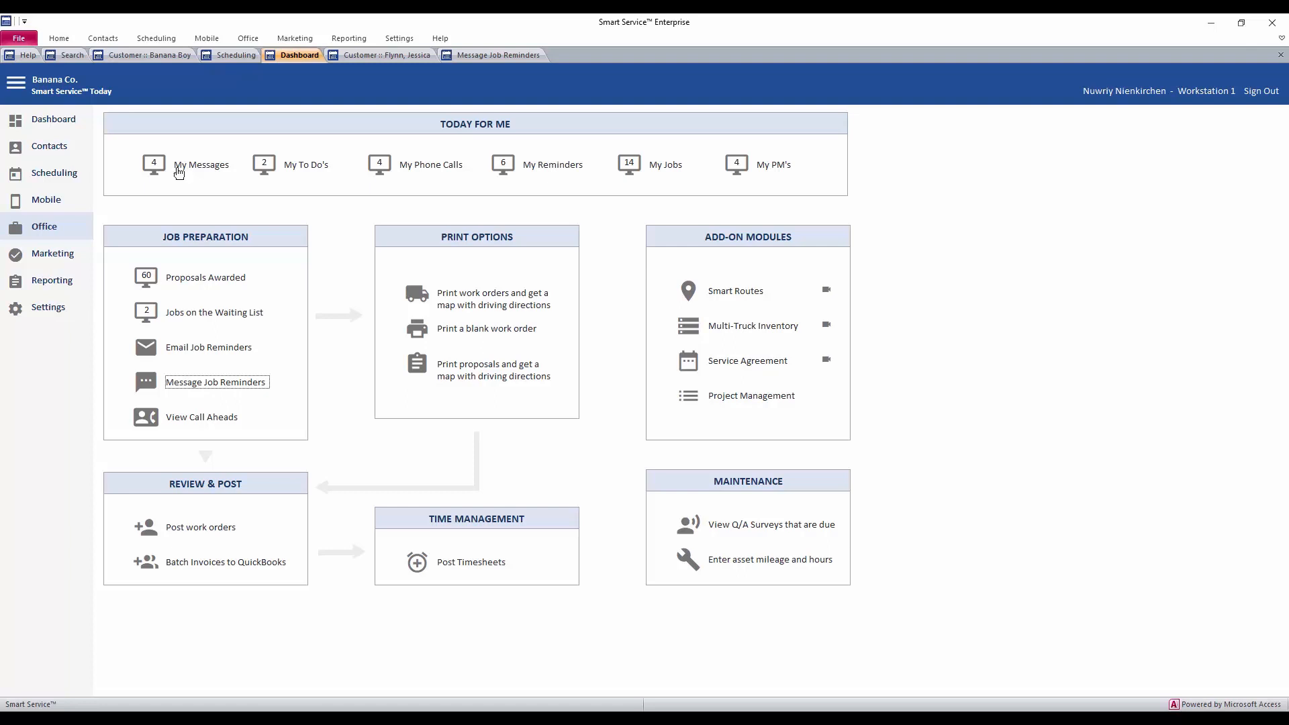
left_click(179, 172)
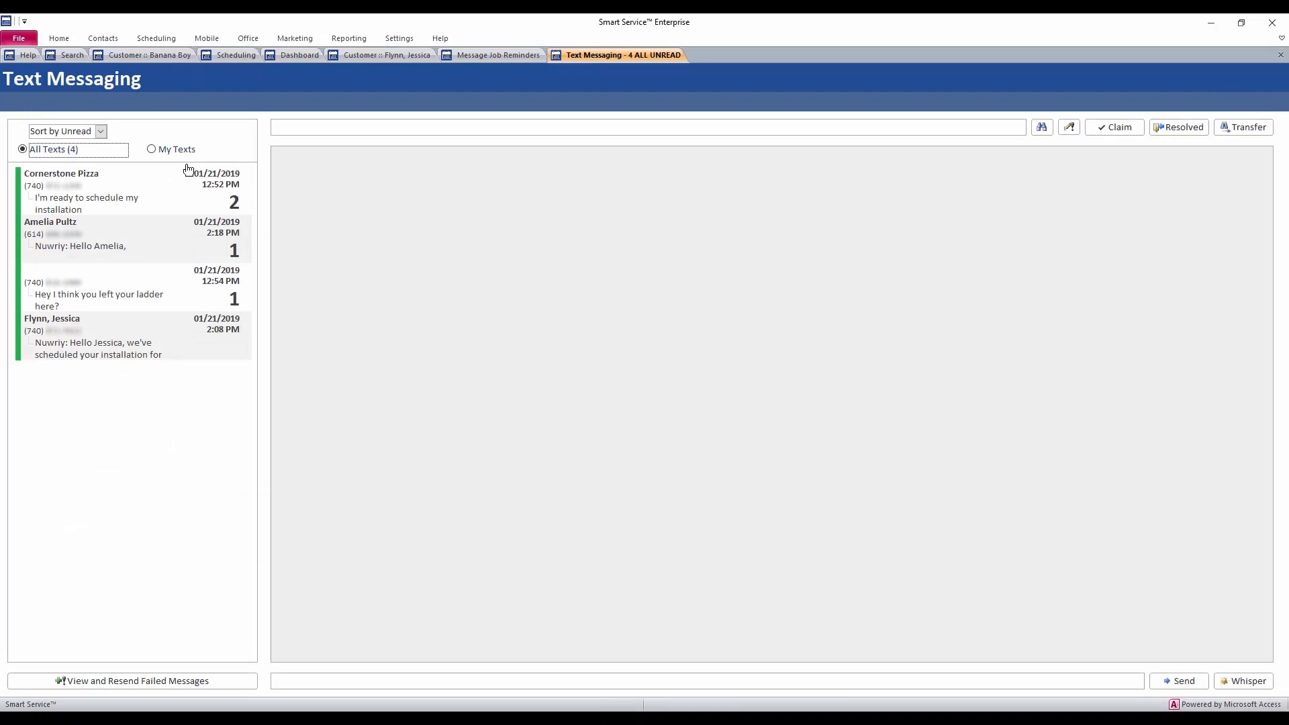
left_click(101, 132)
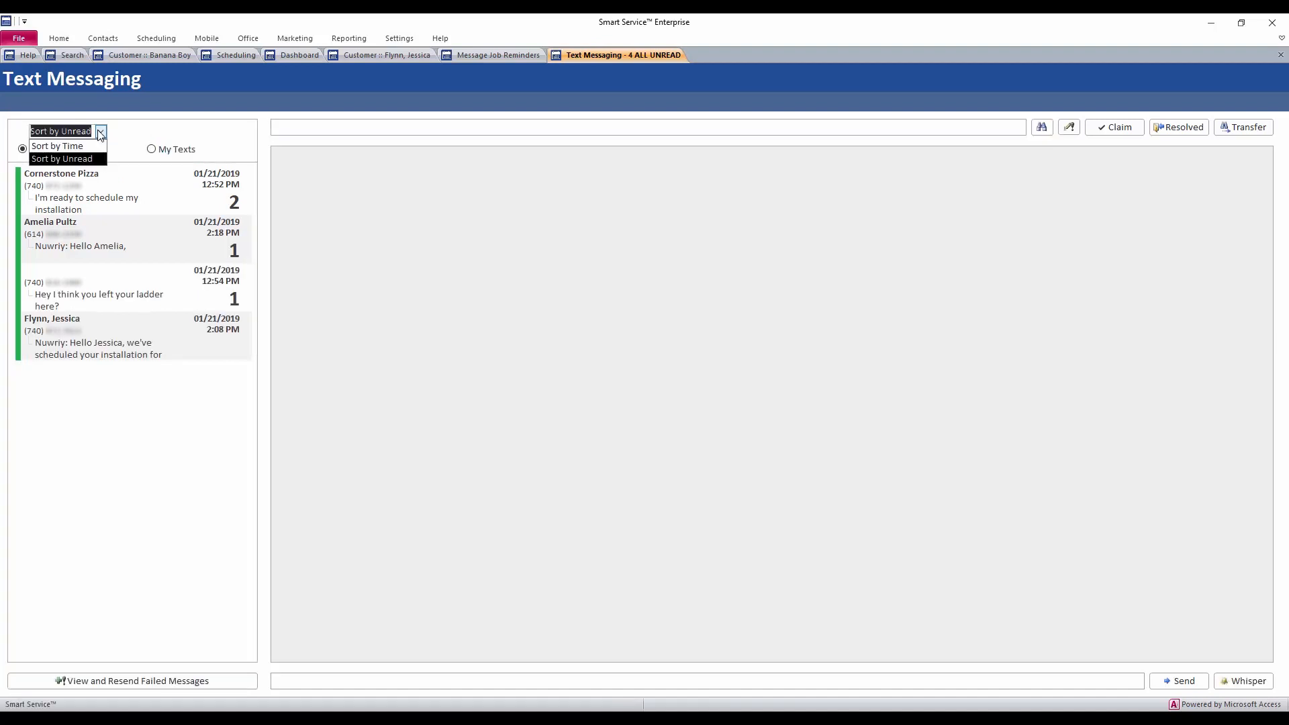
left_click(101, 133)
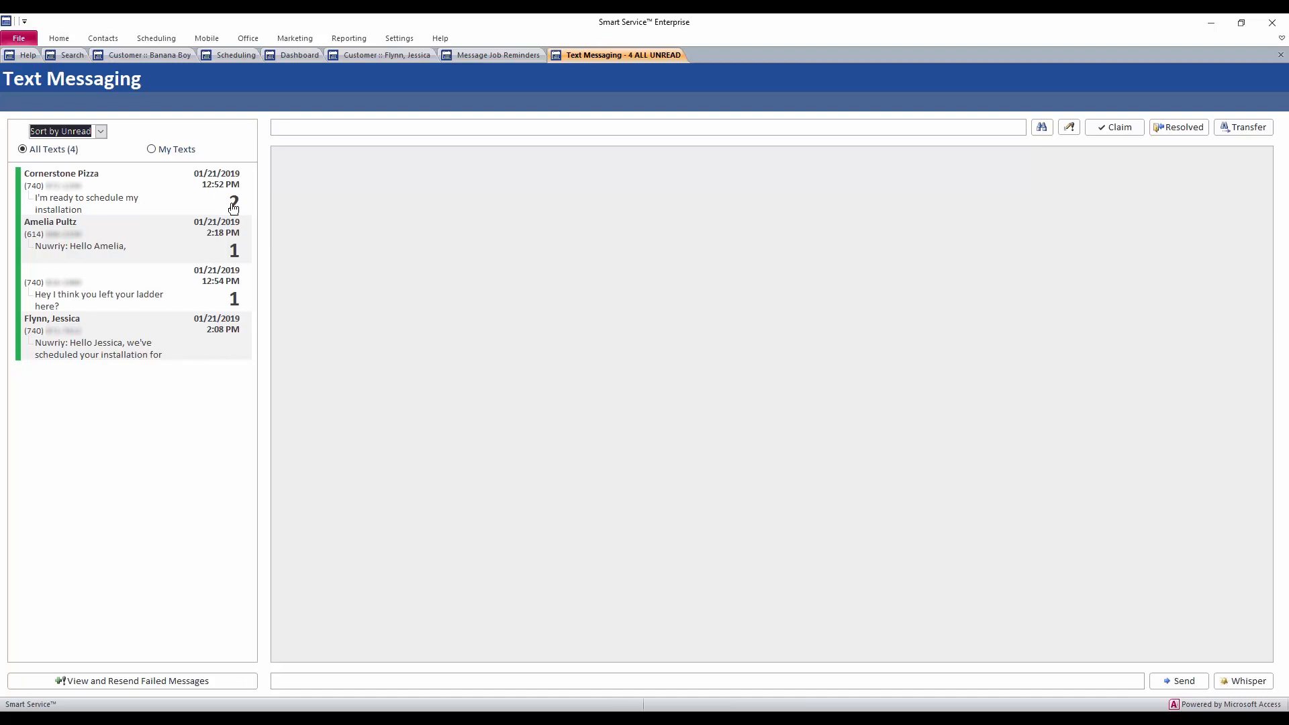
left_click(132, 194)
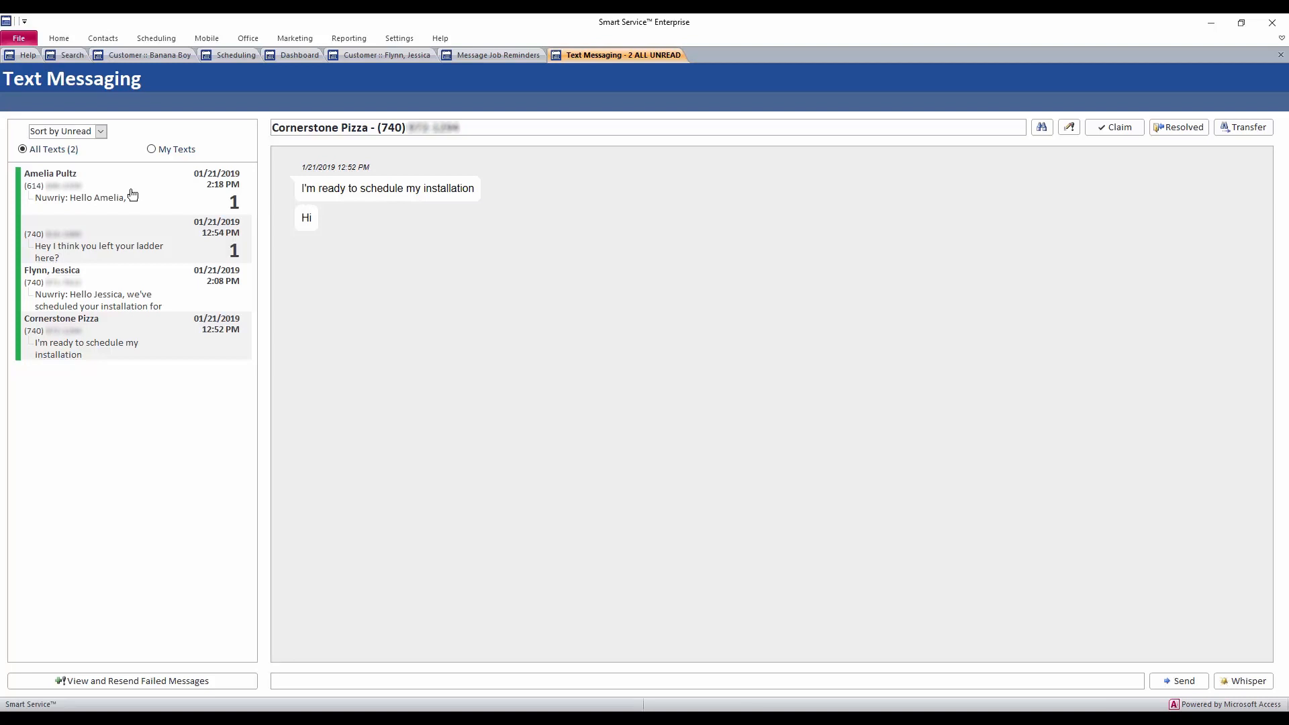
Step: Reply to the unknown sender's ladder message with the canned response "I'm sorry, we do not have this number on file. May I ask who I am speaking with?"
left_click(60, 242)
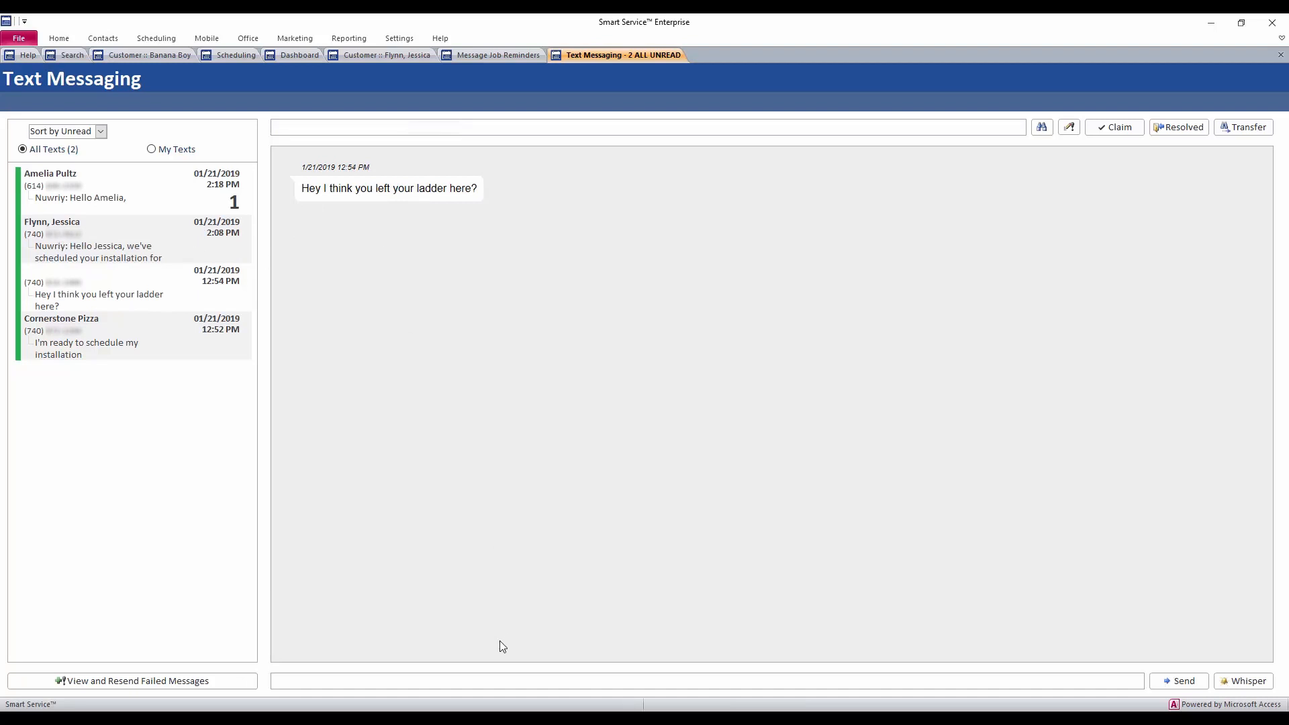
right_click(492, 680)
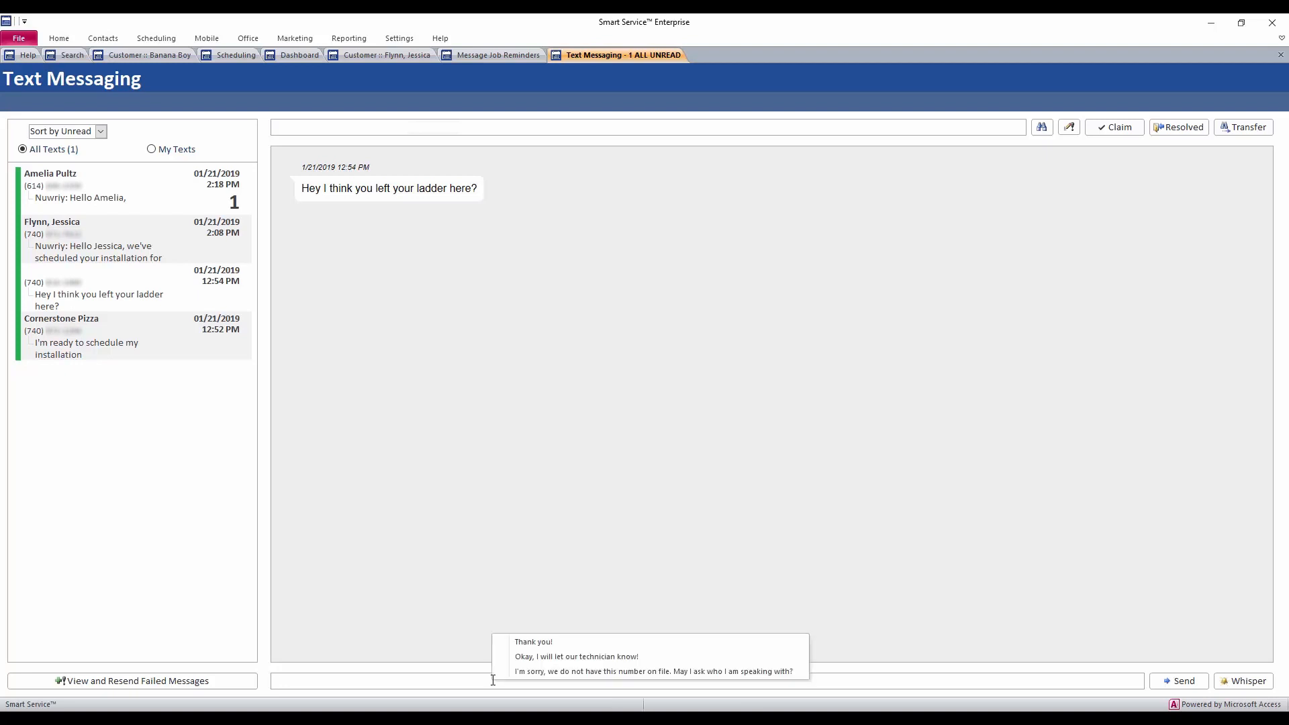
left_click(574, 672)
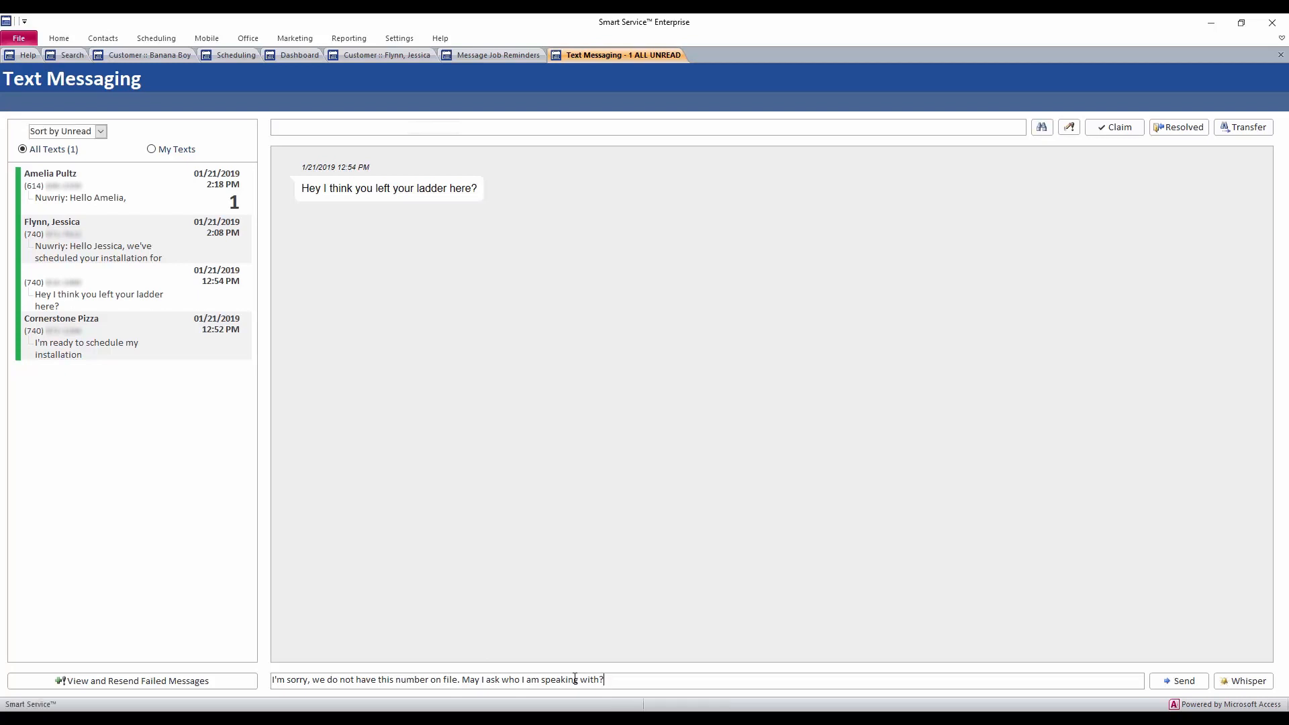
key("ctrl+a")
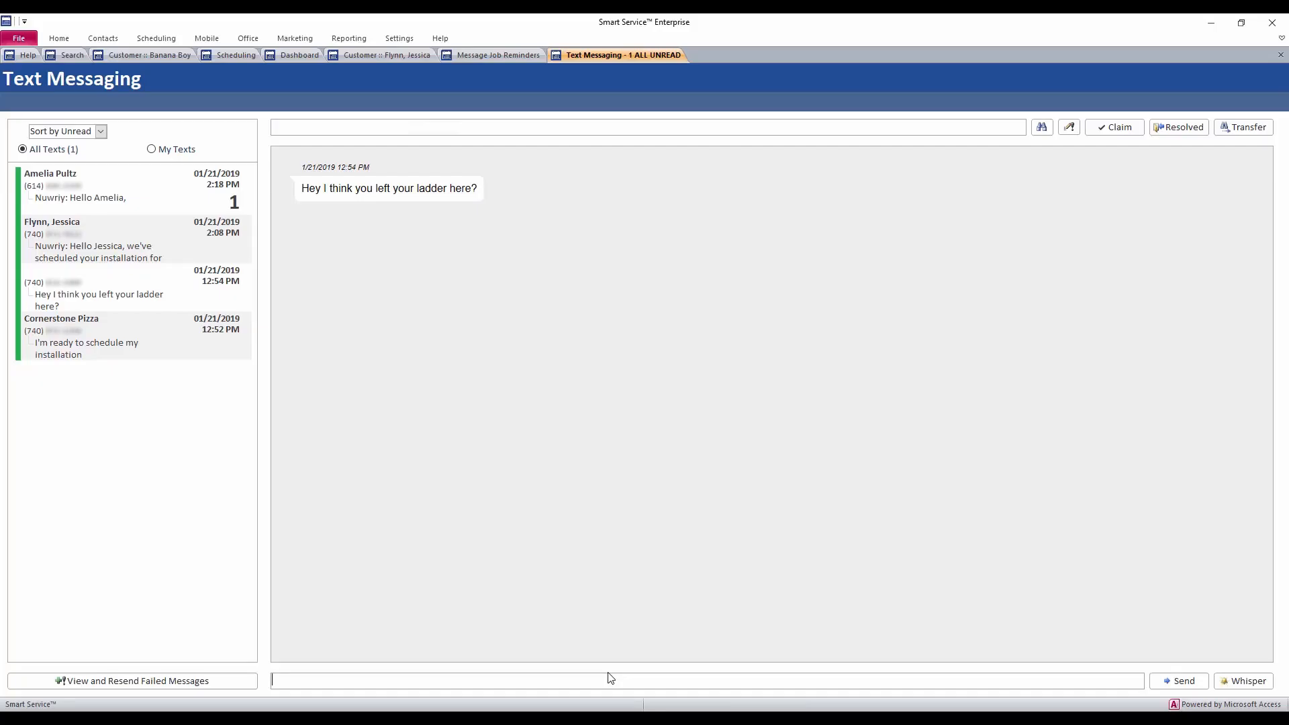
right_click(608, 674)
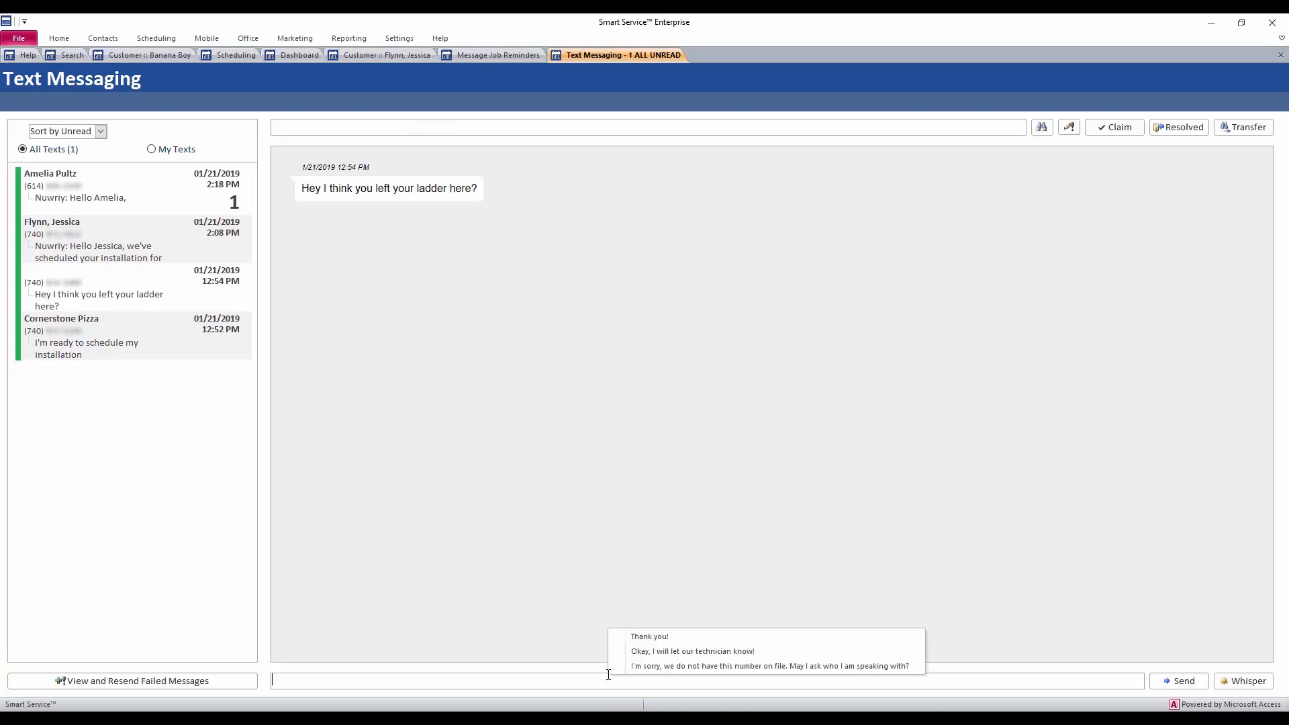
left_click(654, 666)
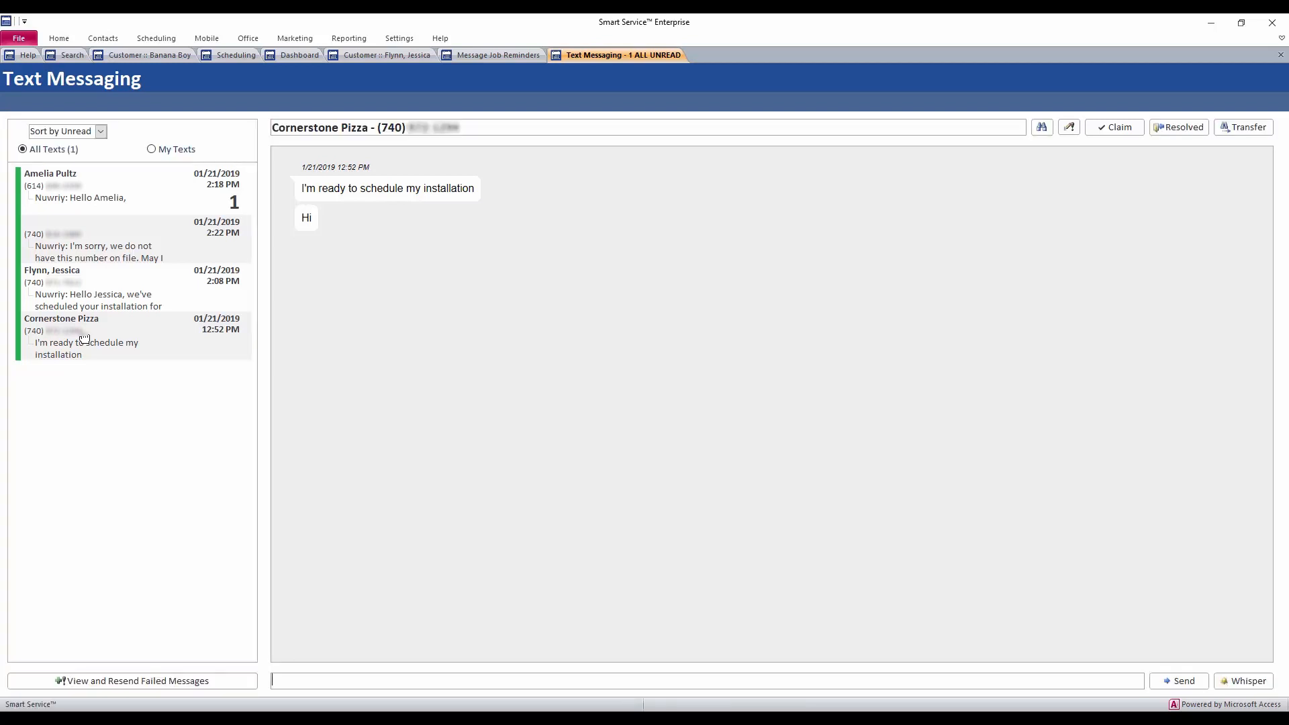
Step: Claim and resolve the Cornerstone Pizza conversation, whispering the note "Would like to schedule an install for a new window unit" in between
left_click(1109, 132)
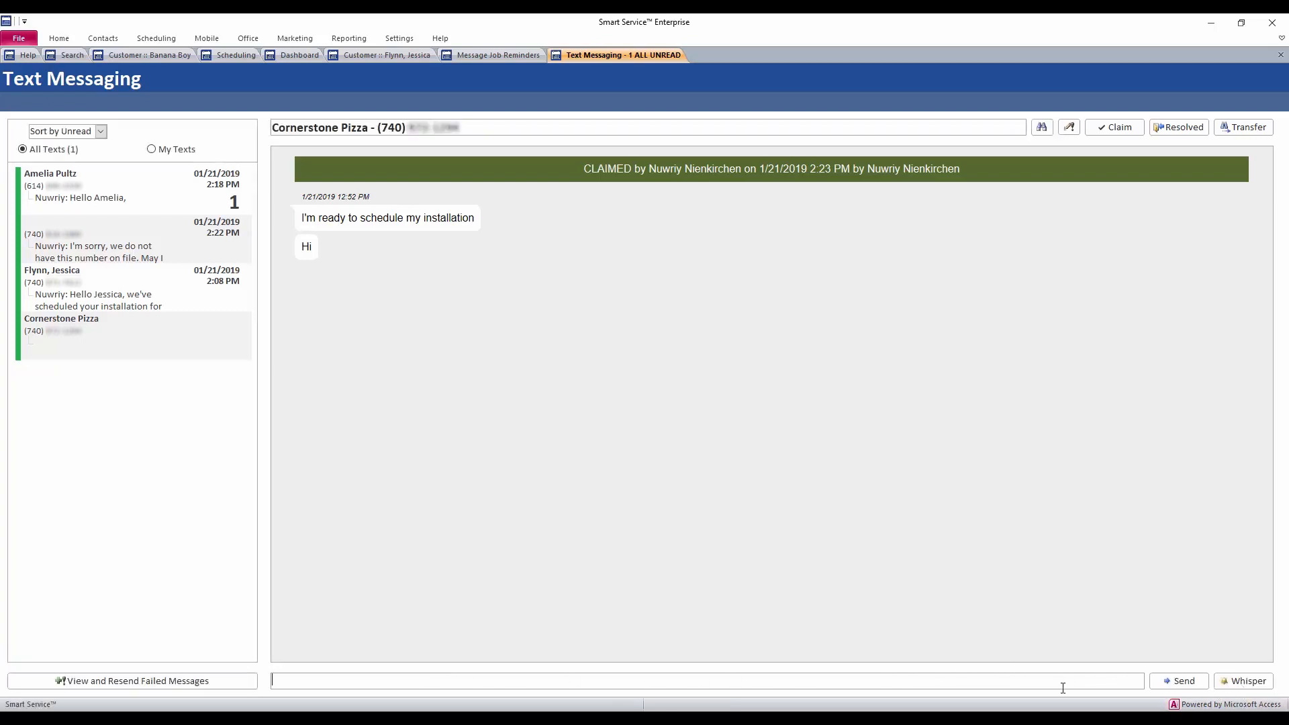
type("Would like to schedule an install for a new window unit")
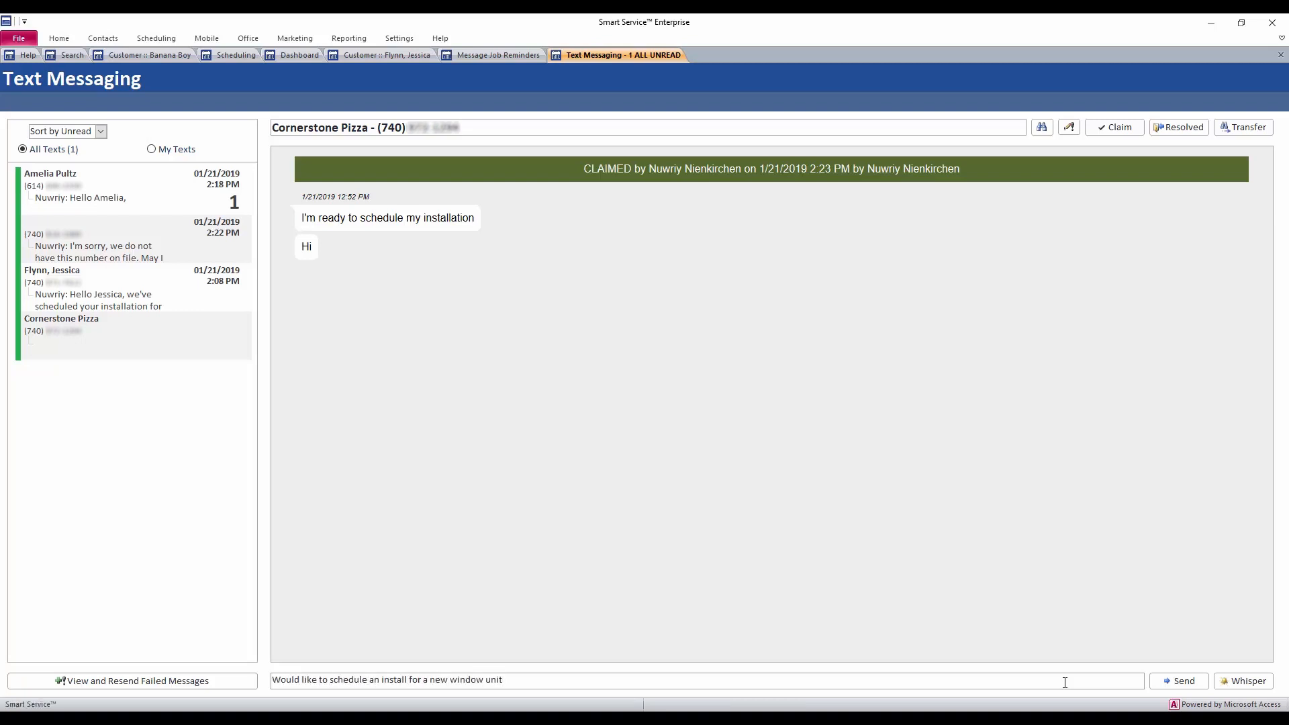
left_click(1244, 681)
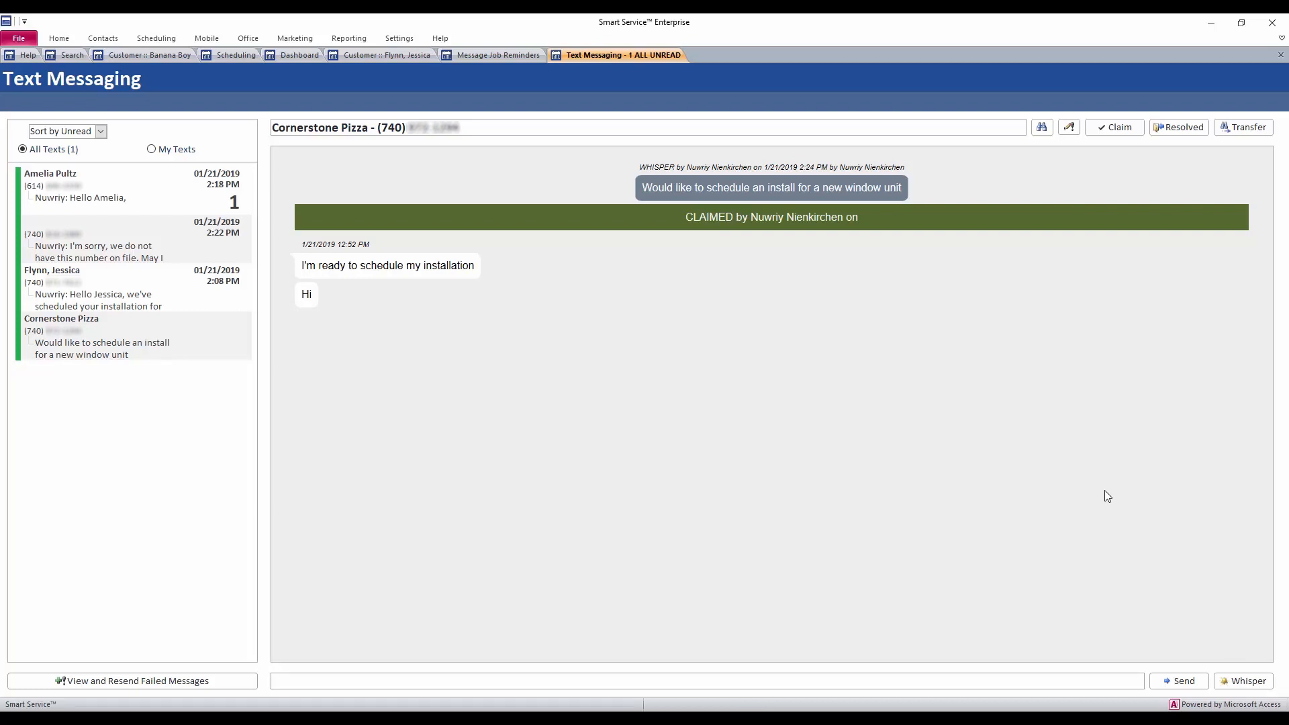
left_click(1174, 133)
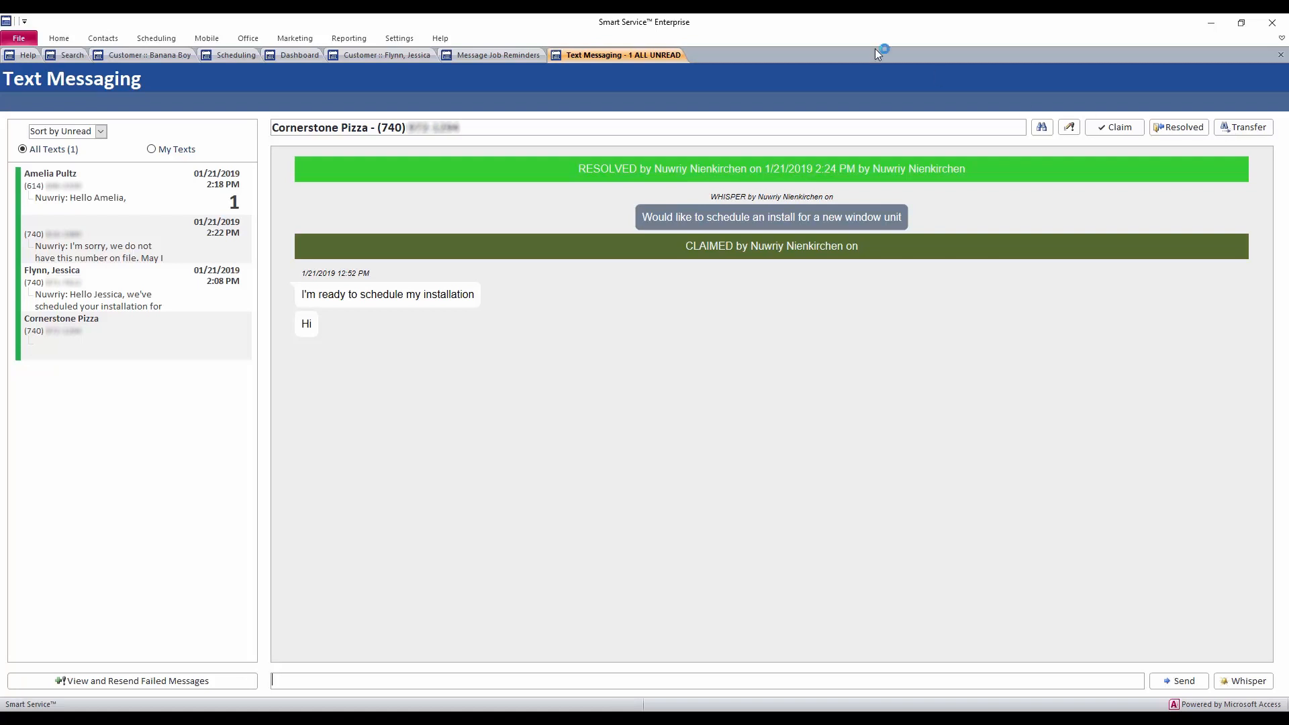
Step: Open the customer's text conversation through the Message Customer option in the already opened customer record
left_click(389, 59)
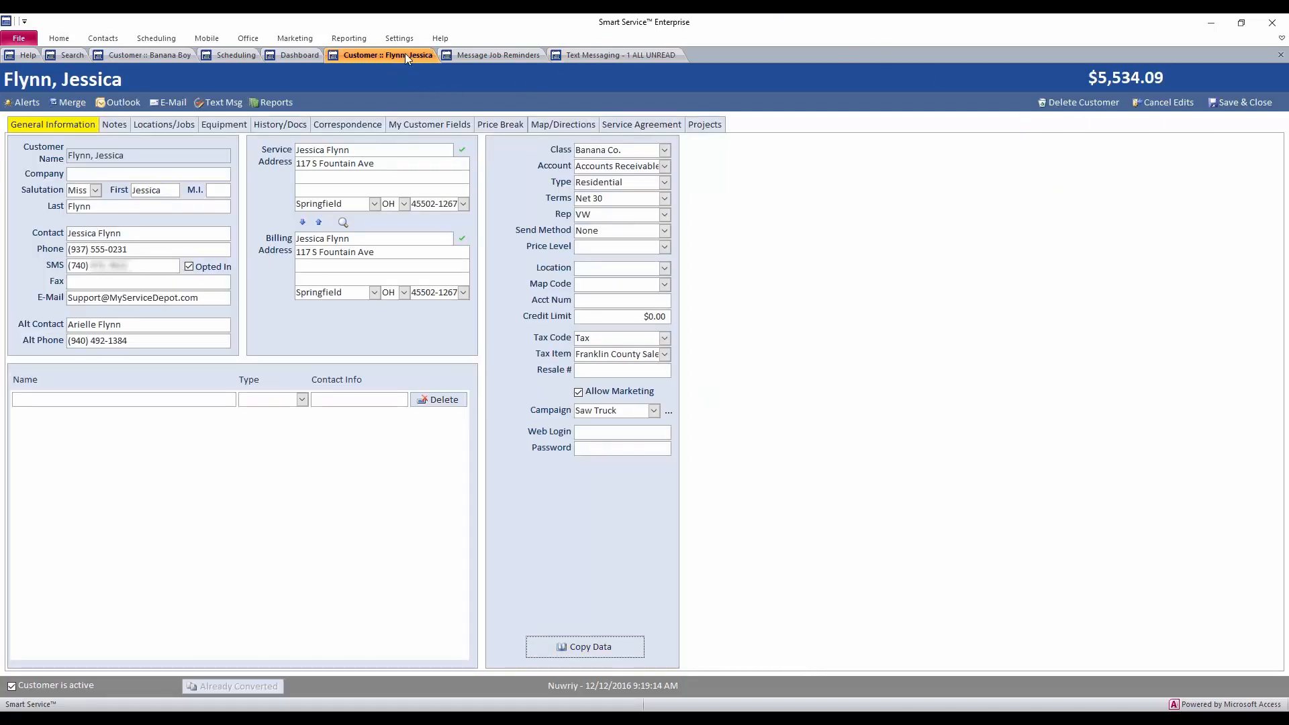
left_click(218, 104)
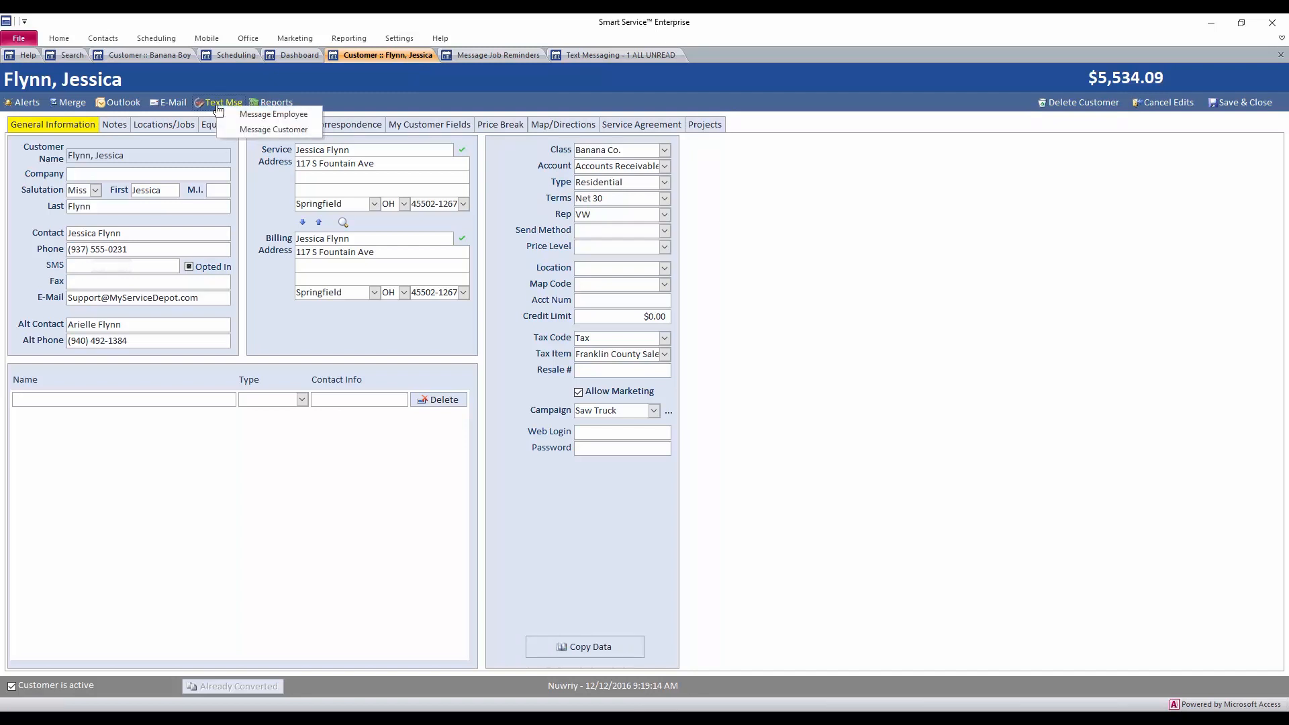
left_click(220, 106)
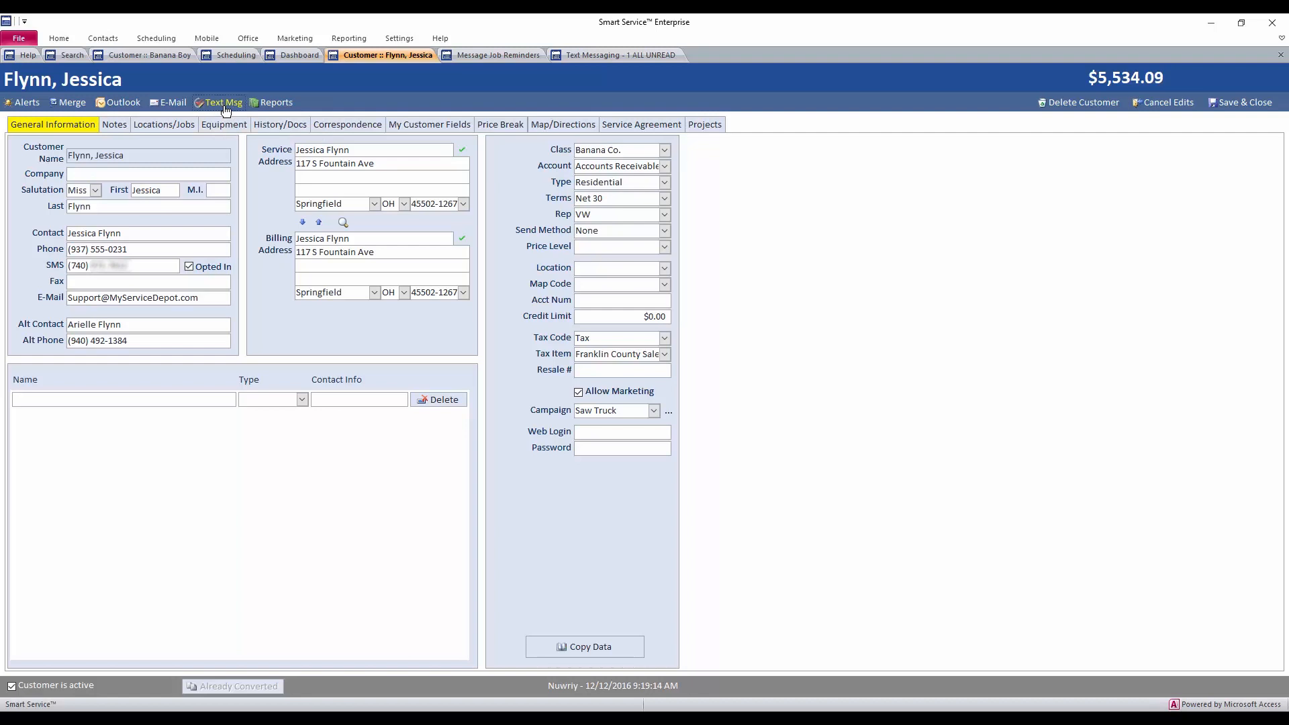
left_click(226, 107)
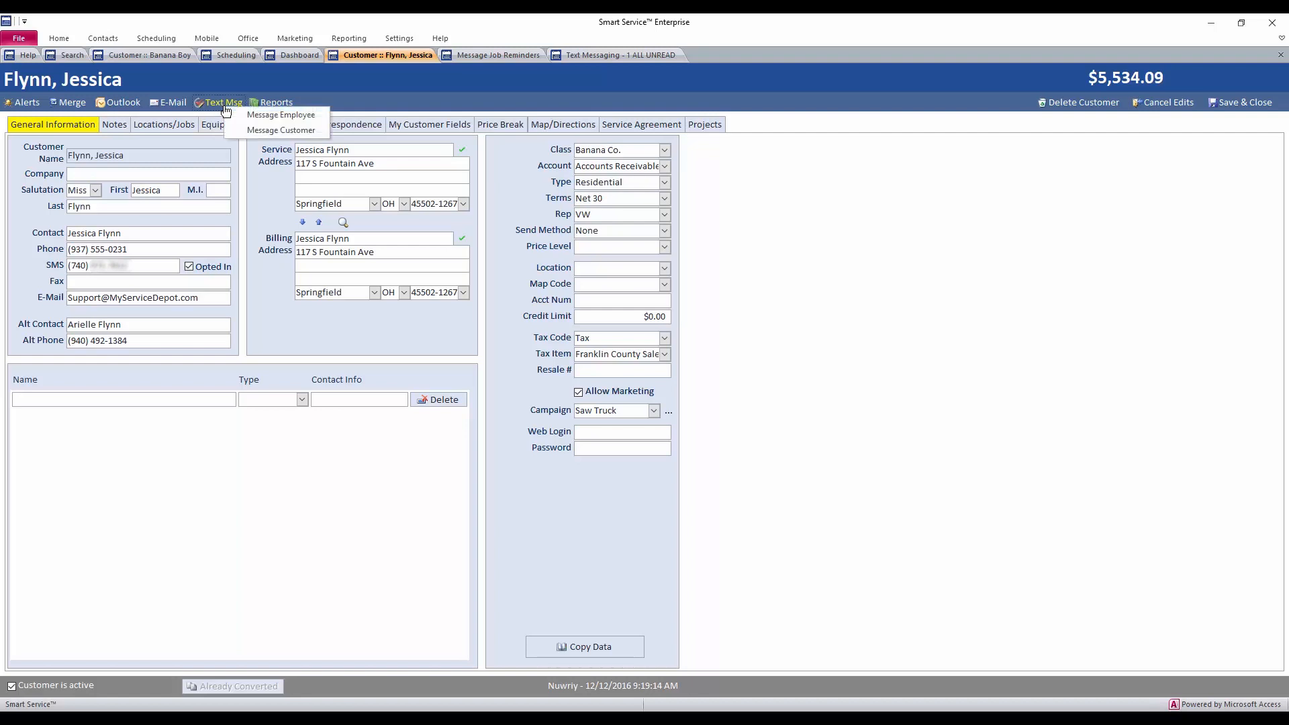
left_click(255, 132)
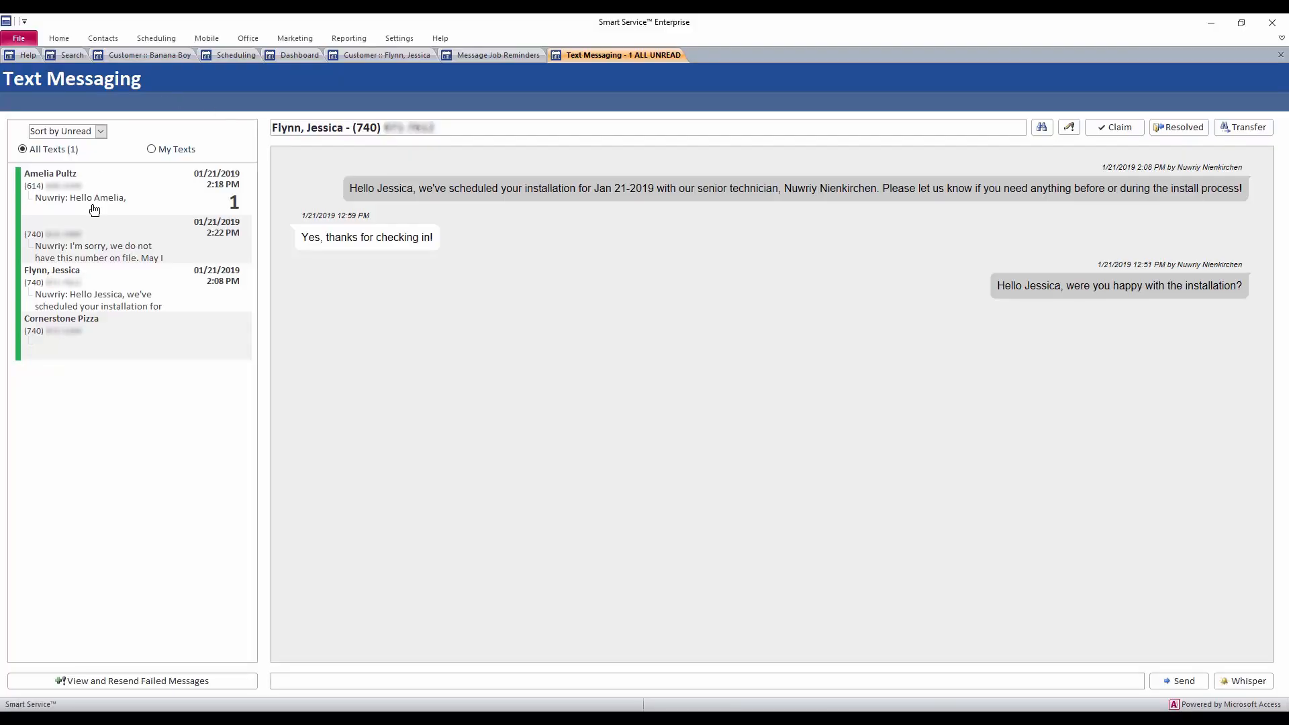
left_click(84, 252)
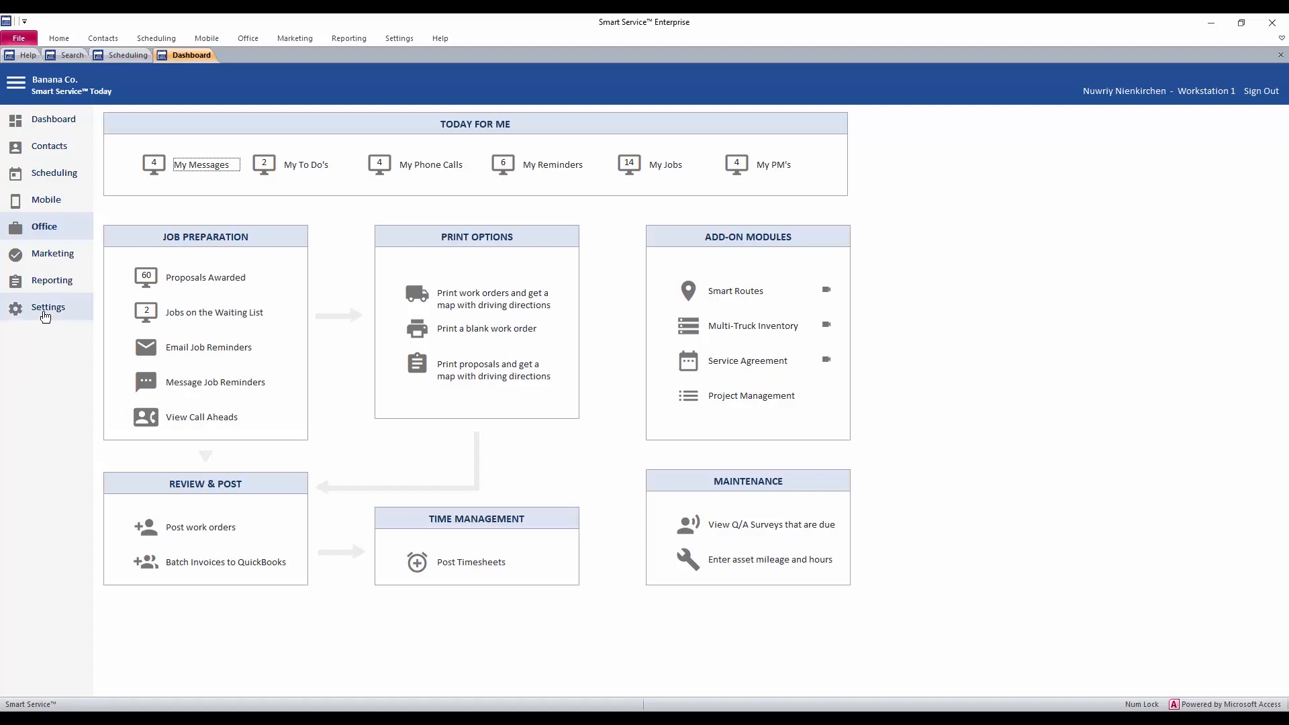
Step: Enable customer notifications in the iFleet settings
left_click(45, 315)
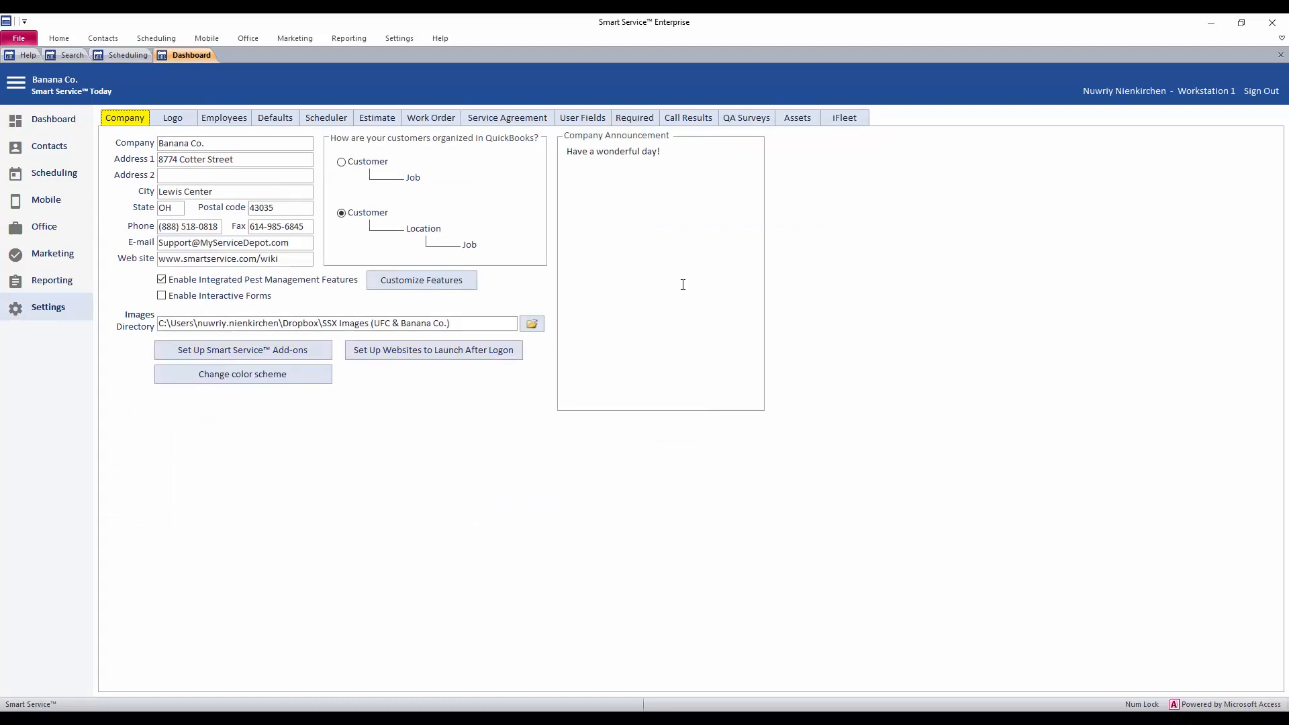
left_click(851, 124)
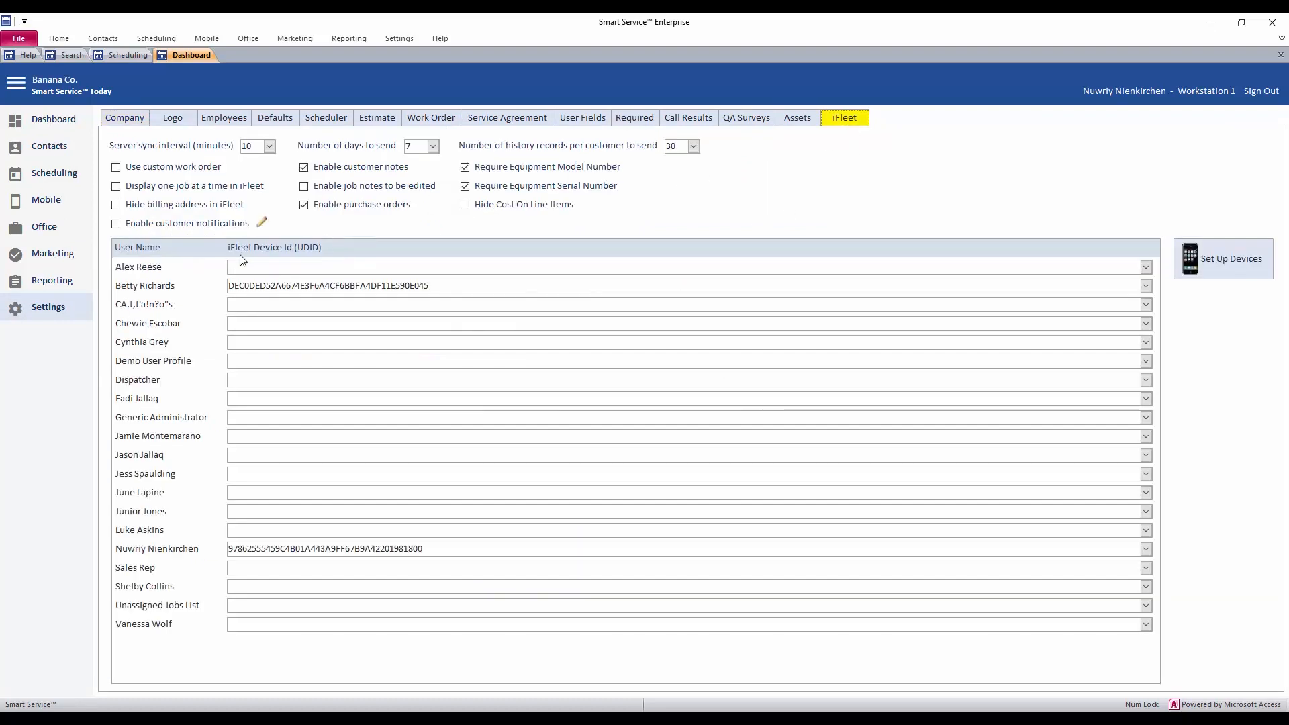
left_click(143, 228)
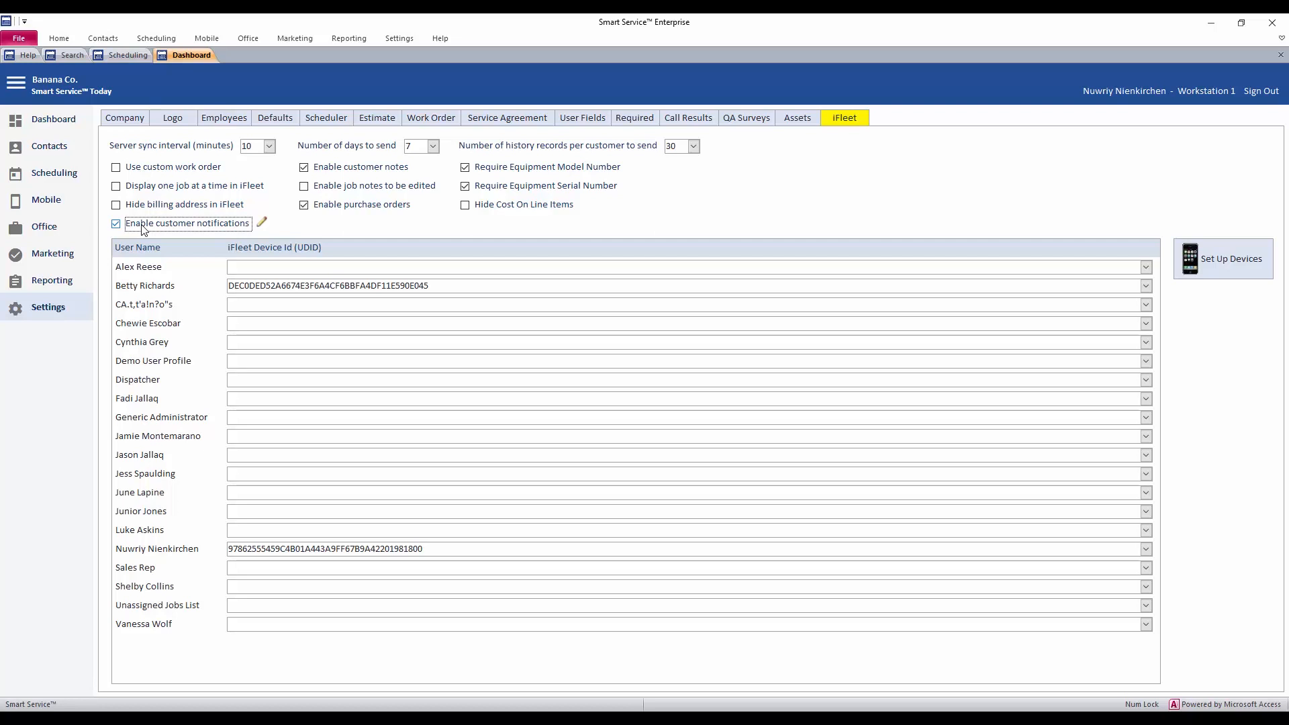
Step: Start the iFleet customer notifications template with "Hello" followed by the job's First Name field code
left_click(261, 225)
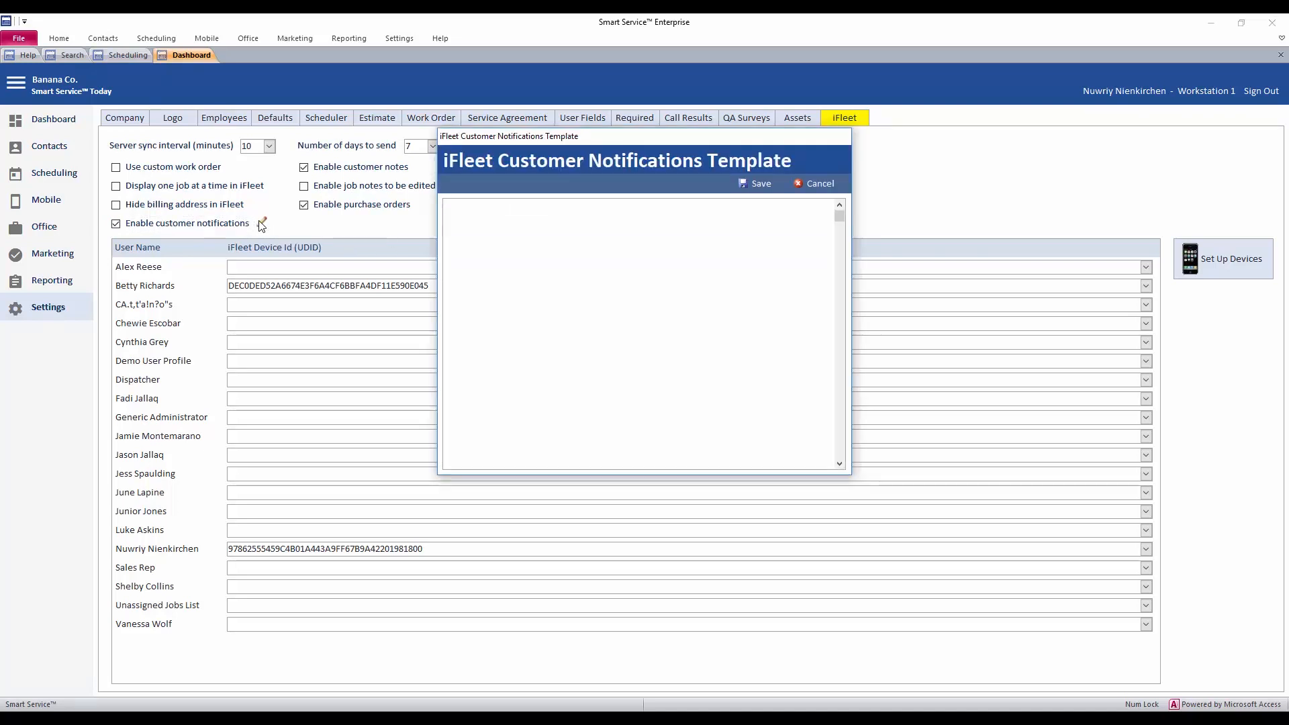
type("Hello")
right_click(525, 230)
mouse_move(661, 260)
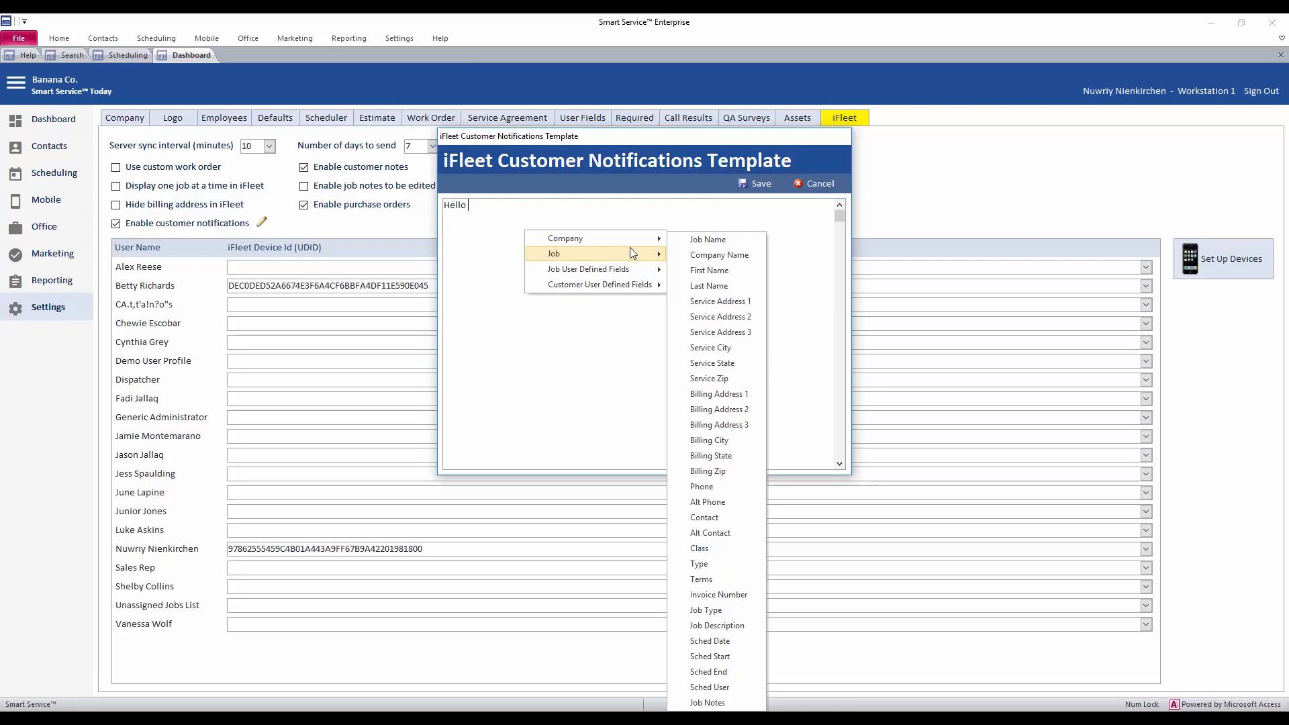
mouse_move(607, 243)
left_click(698, 271)
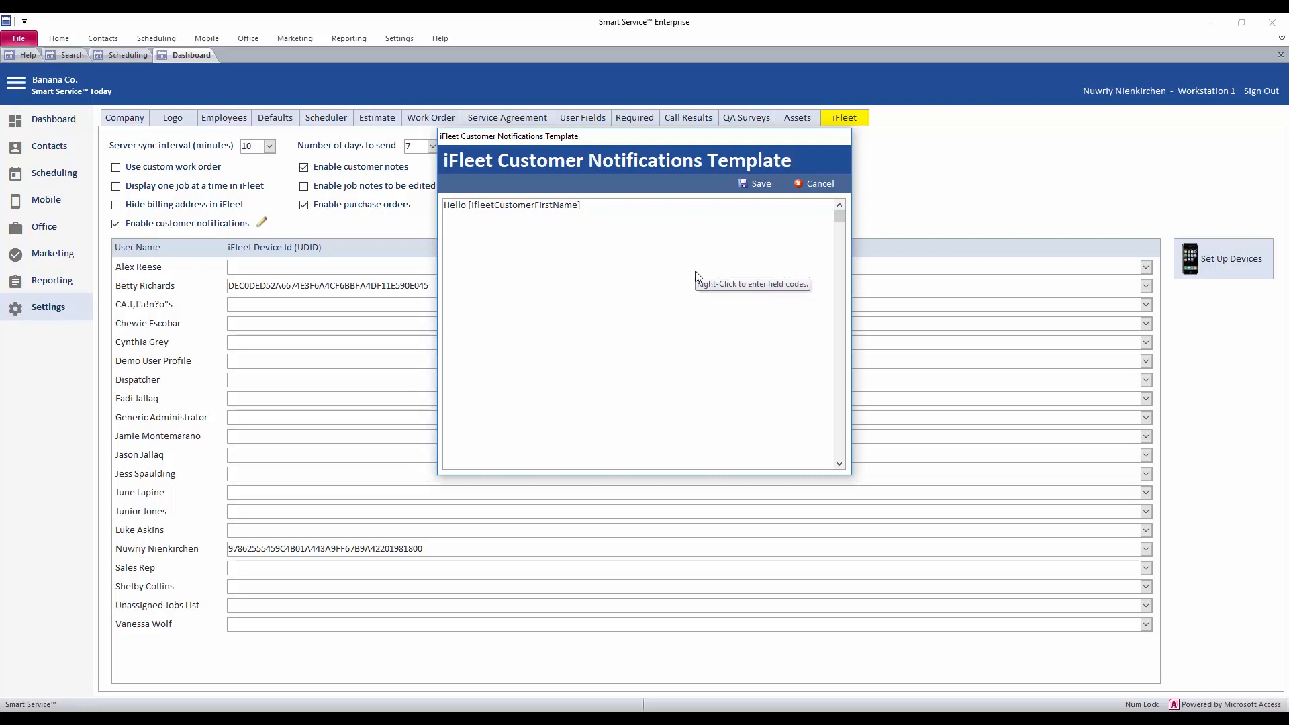
Step: Complete the greeting with a comma and add a paragraph reading "Our technician, [ifleetSchedUserId] is on the way to your location at"
type(",")
key("Return")
key("Return")
type("Our technician ,")
right_click(555, 233)
left_click(745, 689)
type("is on the way to your location at")
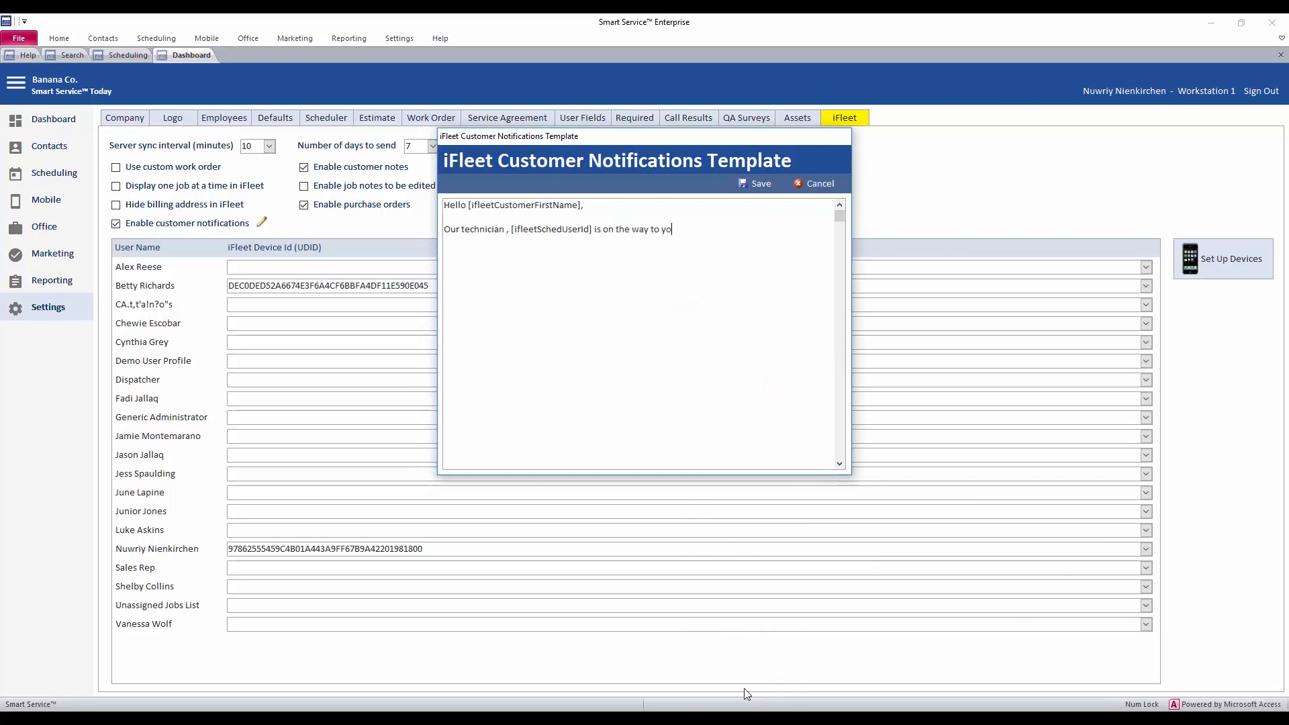
Step: Finish the template with the Service Address 2 field, "Please call us at", the company phone field and "if you have any questions or need to reschedule this visit.", and save it
right_click(737, 231)
mouse_move(772, 255)
left_click(925, 317)
type(". Please call us at")
right_click(710, 249)
left_click(886, 349)
type("if you have any questions or need to reschedule this visit.")
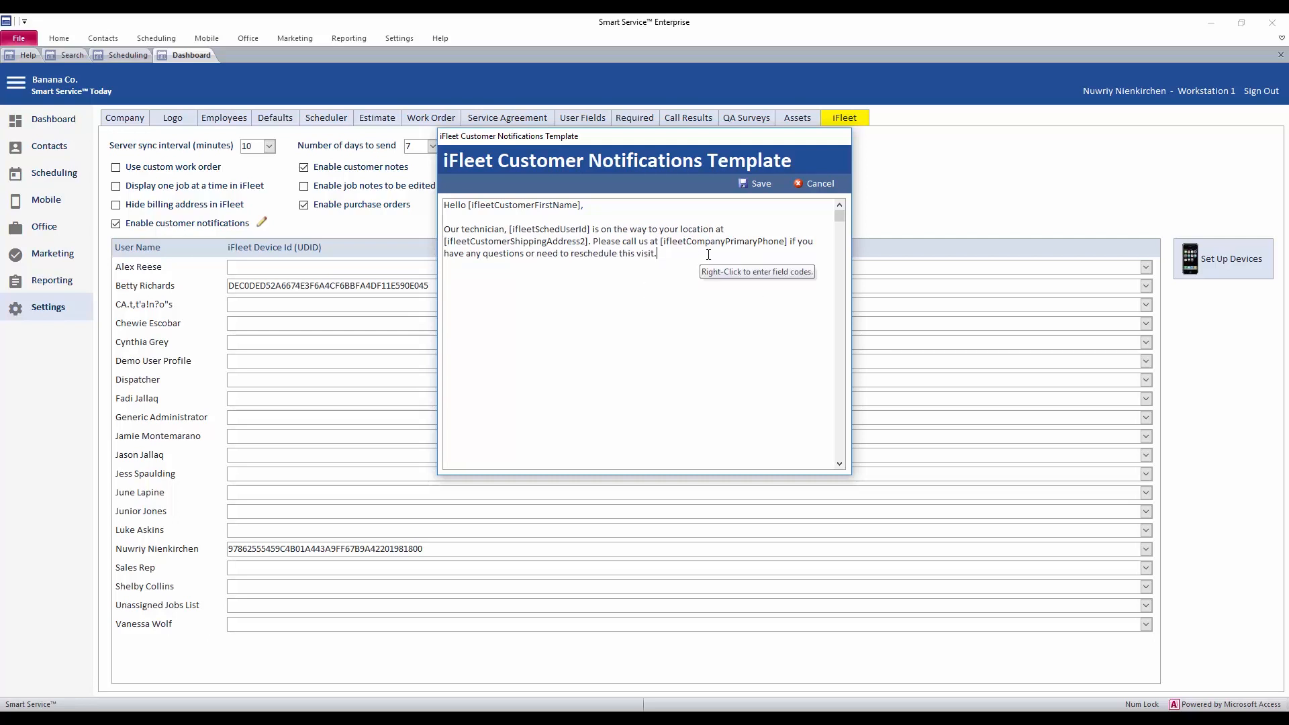
left_click(759, 186)
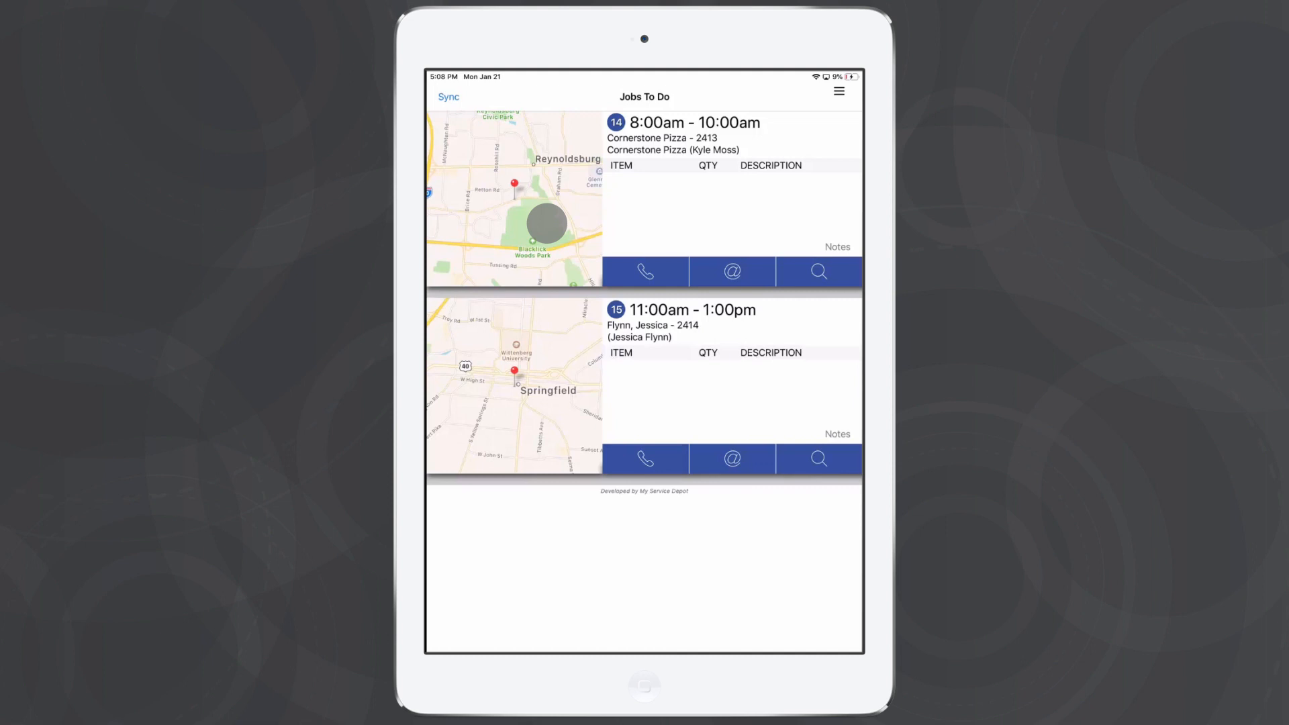
Step: In iFleet on the tablet, set the current status of the 11:00am - 1:00pm job to Start traveling to job
left_click(680, 126)
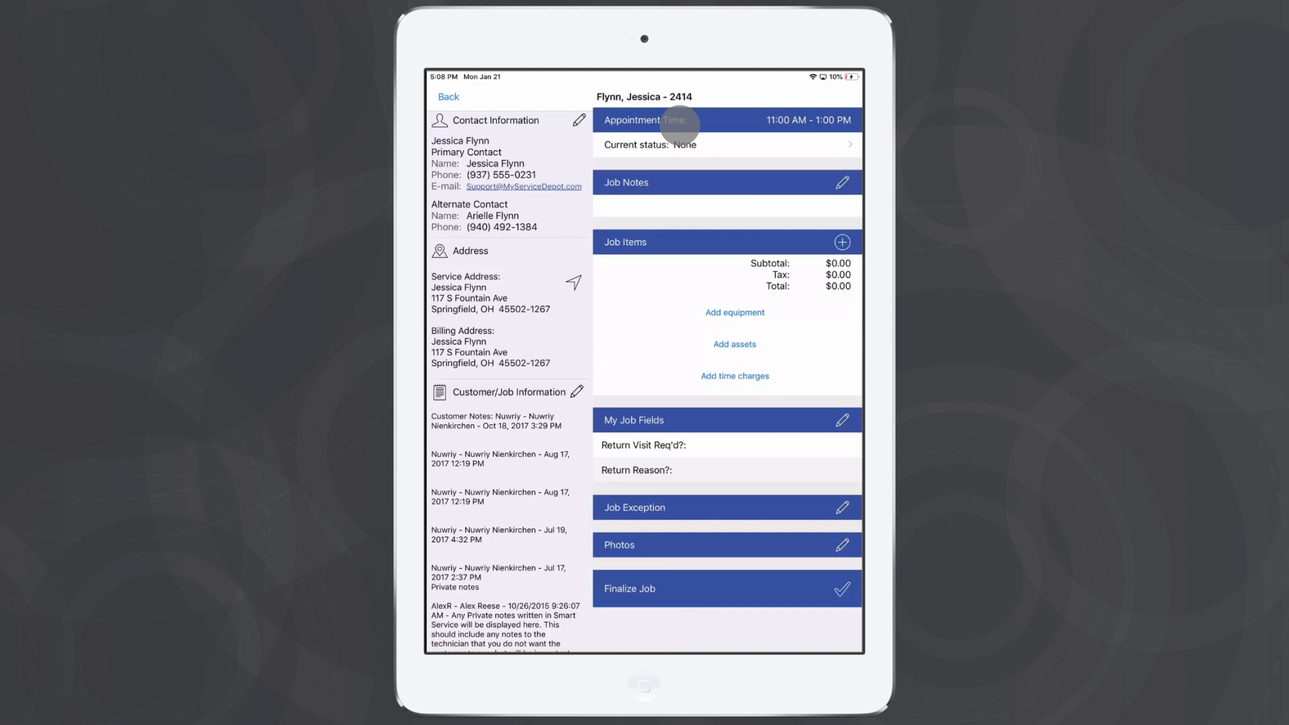
left_click(703, 145)
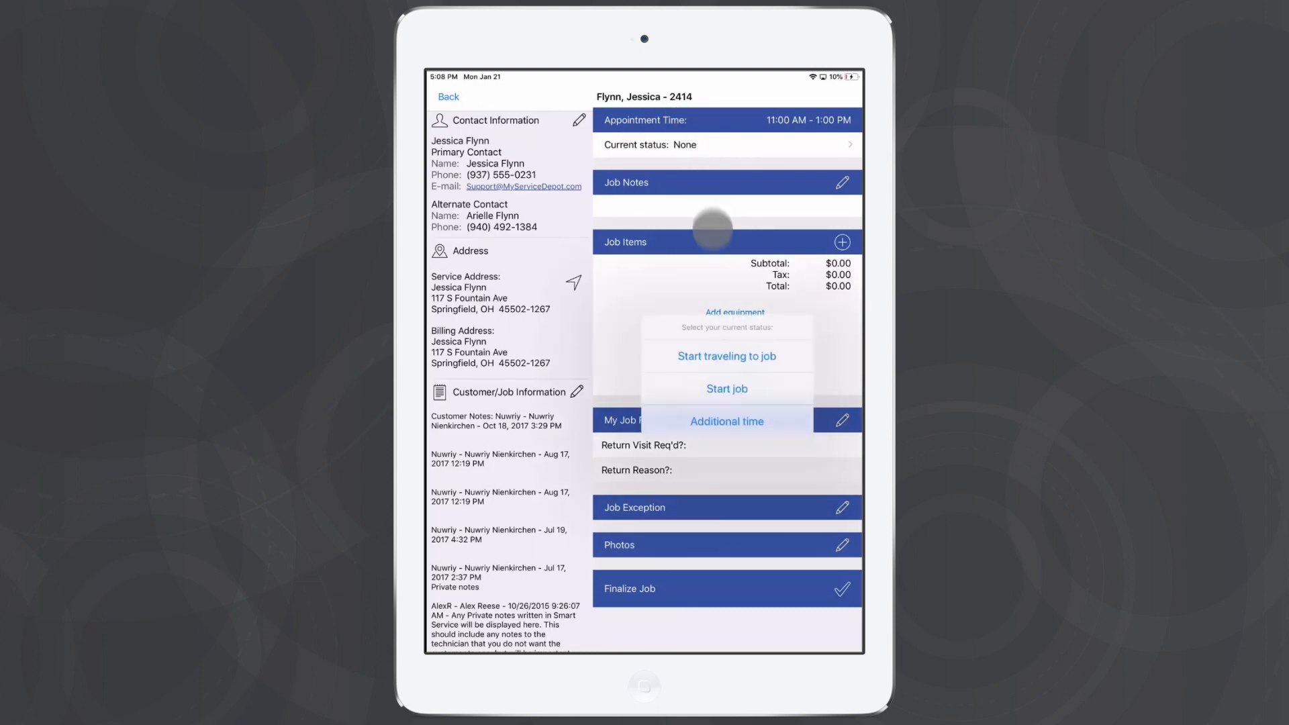
left_click(727, 356)
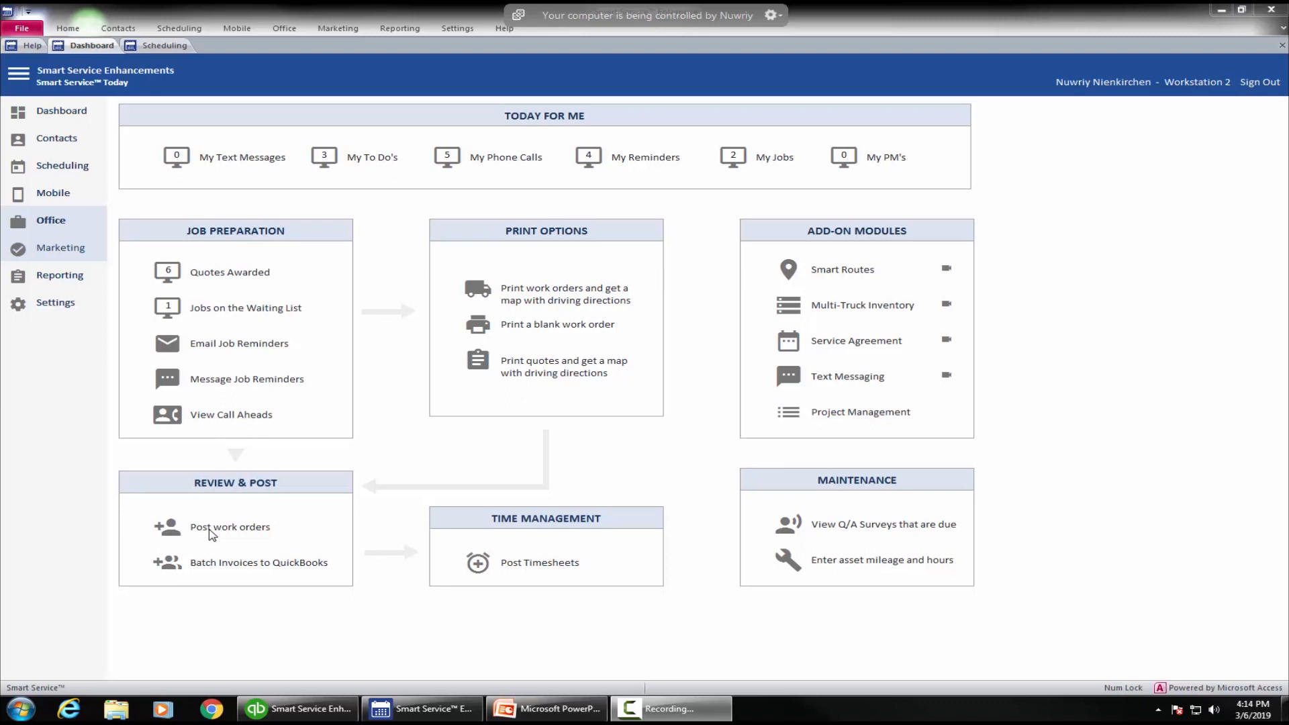
Step: Open the batch invoices to QuickBooks and filter them by the Weekly recurrence pattern
left_click(221, 564)
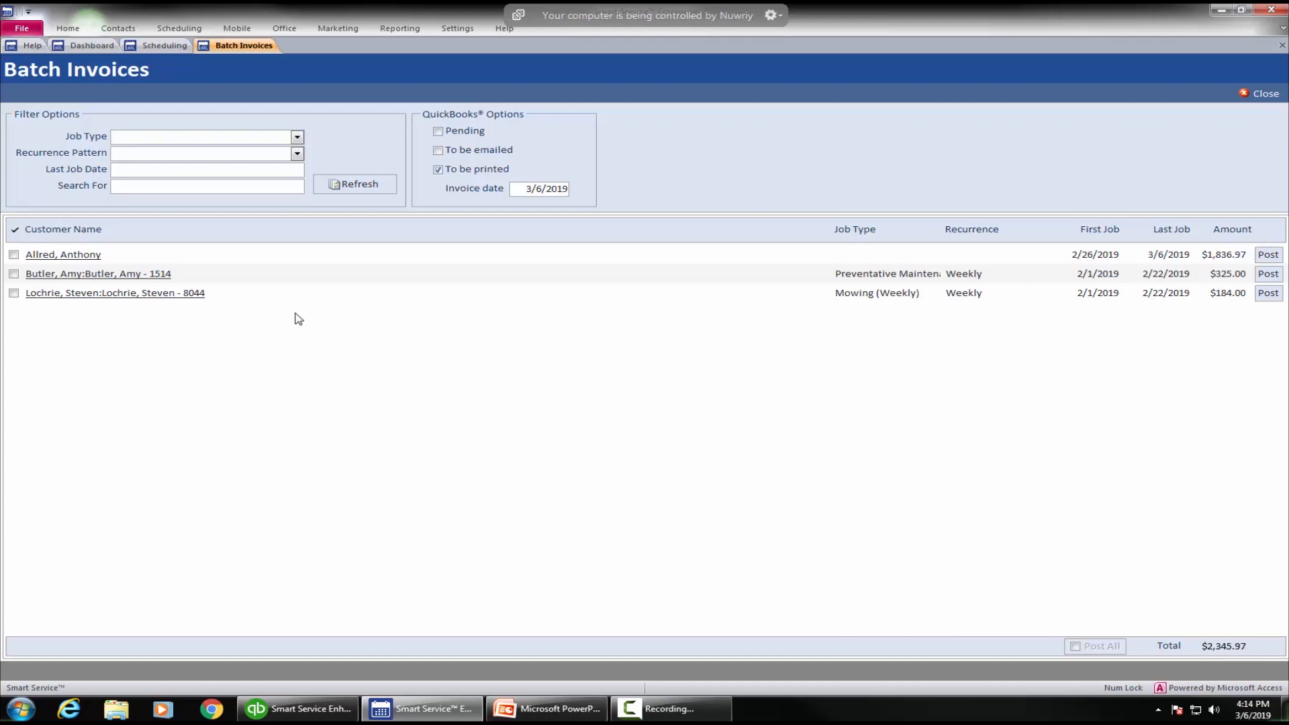
left_click(297, 137)
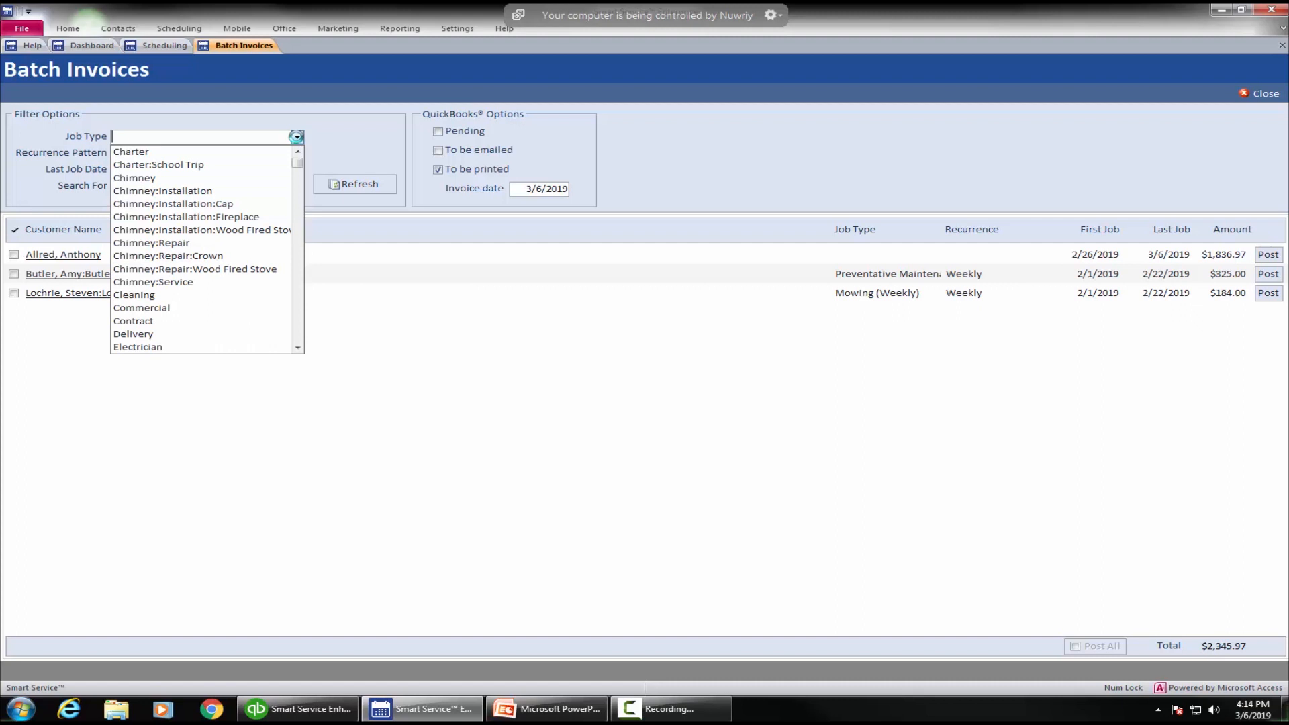
left_click(297, 138)
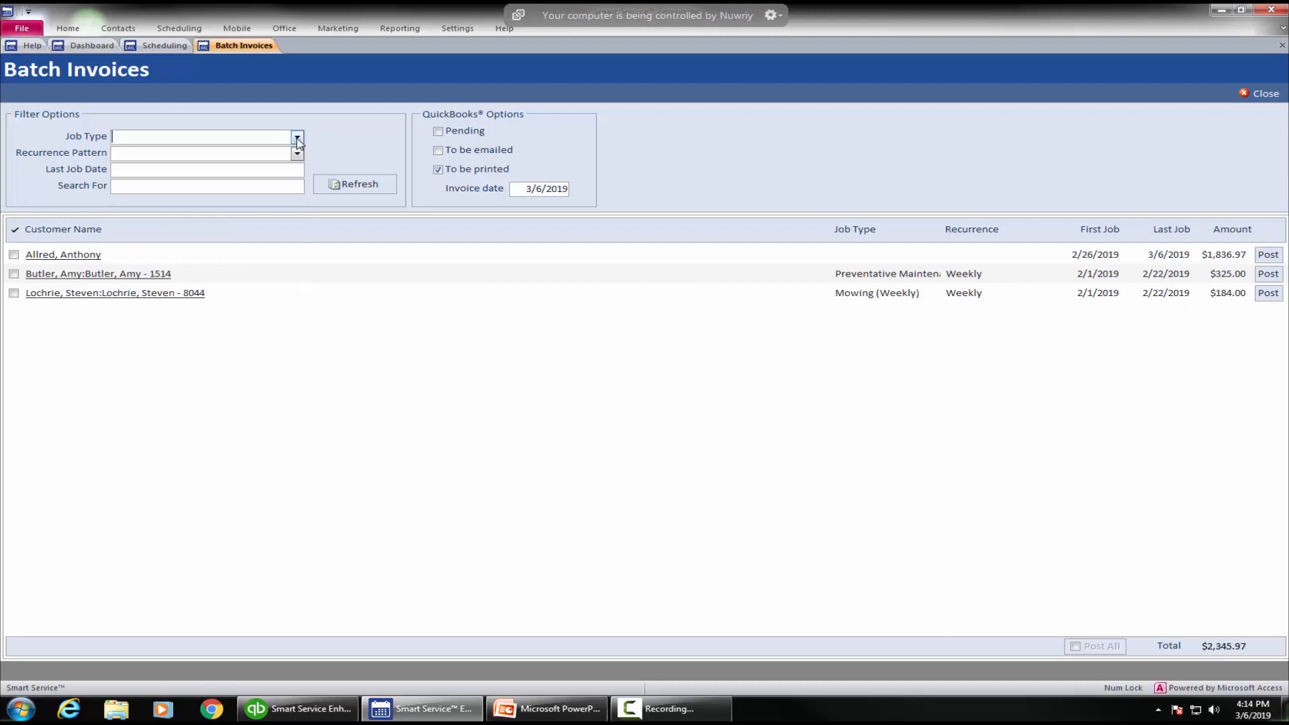
left_click(297, 154)
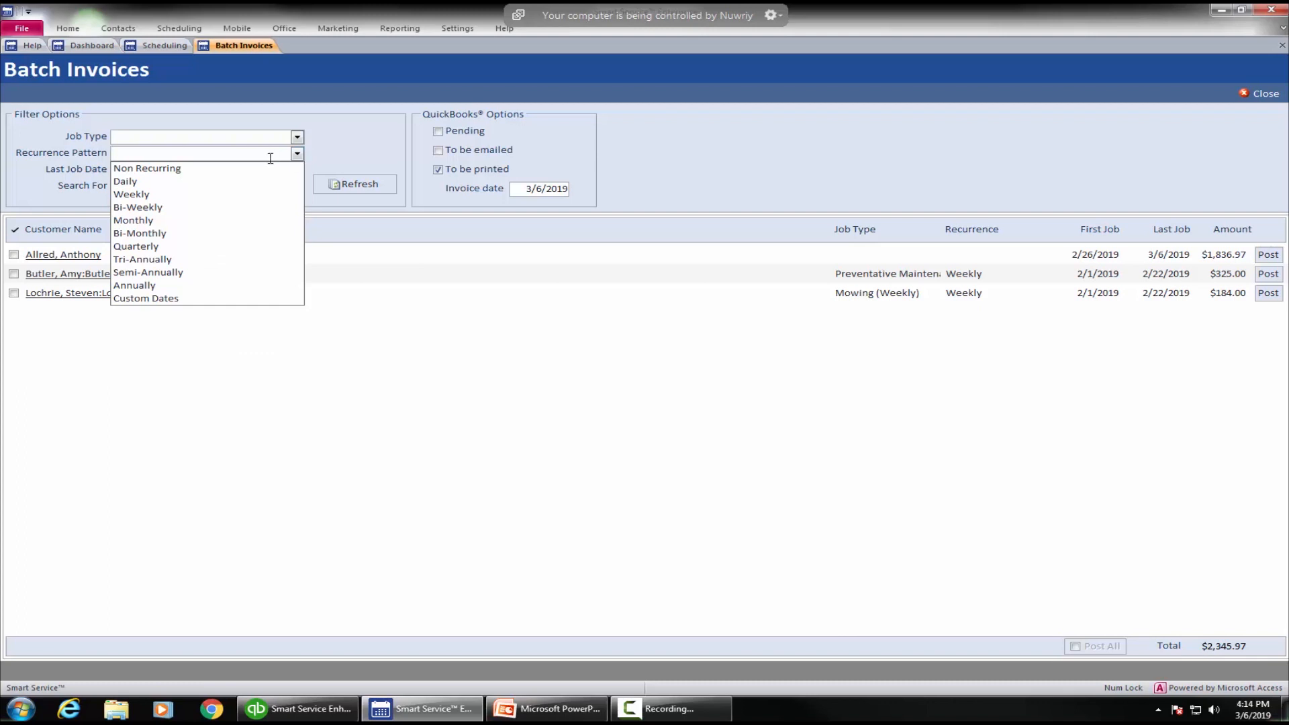
left_click(144, 196)
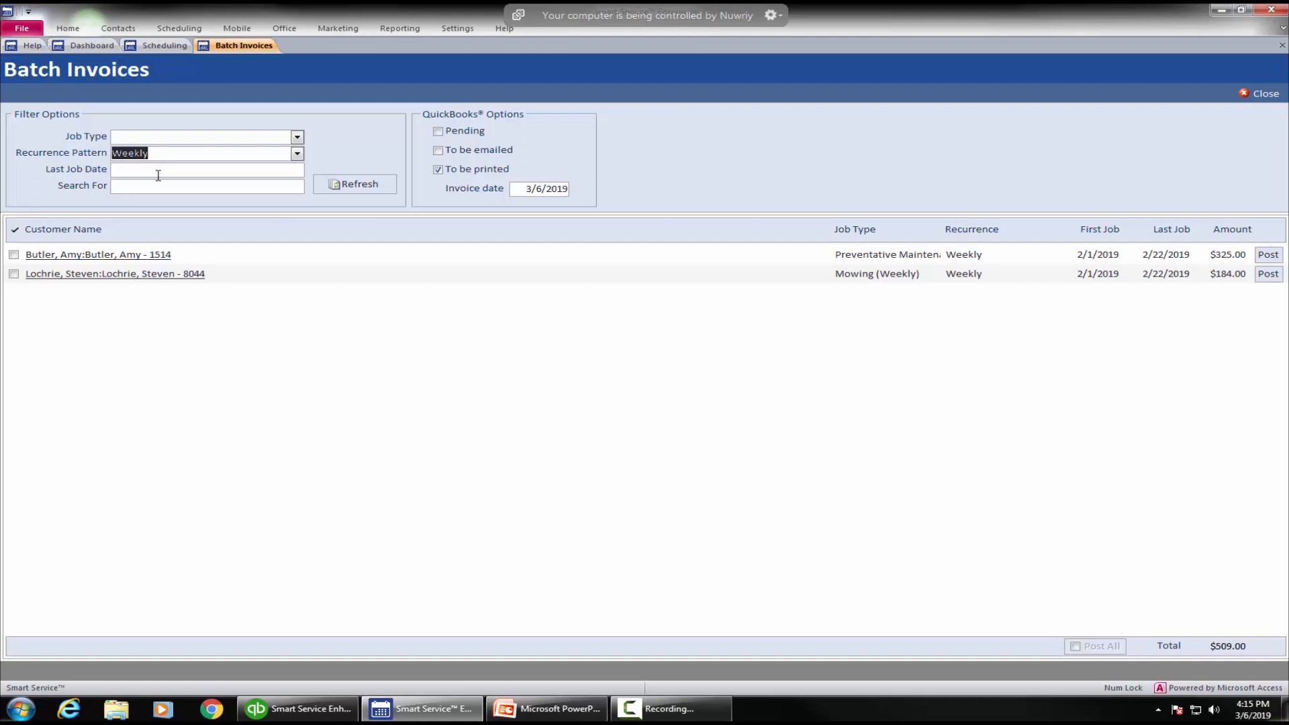
Step: Compare the QuickBooks invoice date with the last job date of the weekly Preventative Maintenance invoice
left_click(183, 188)
left_click(525, 192)
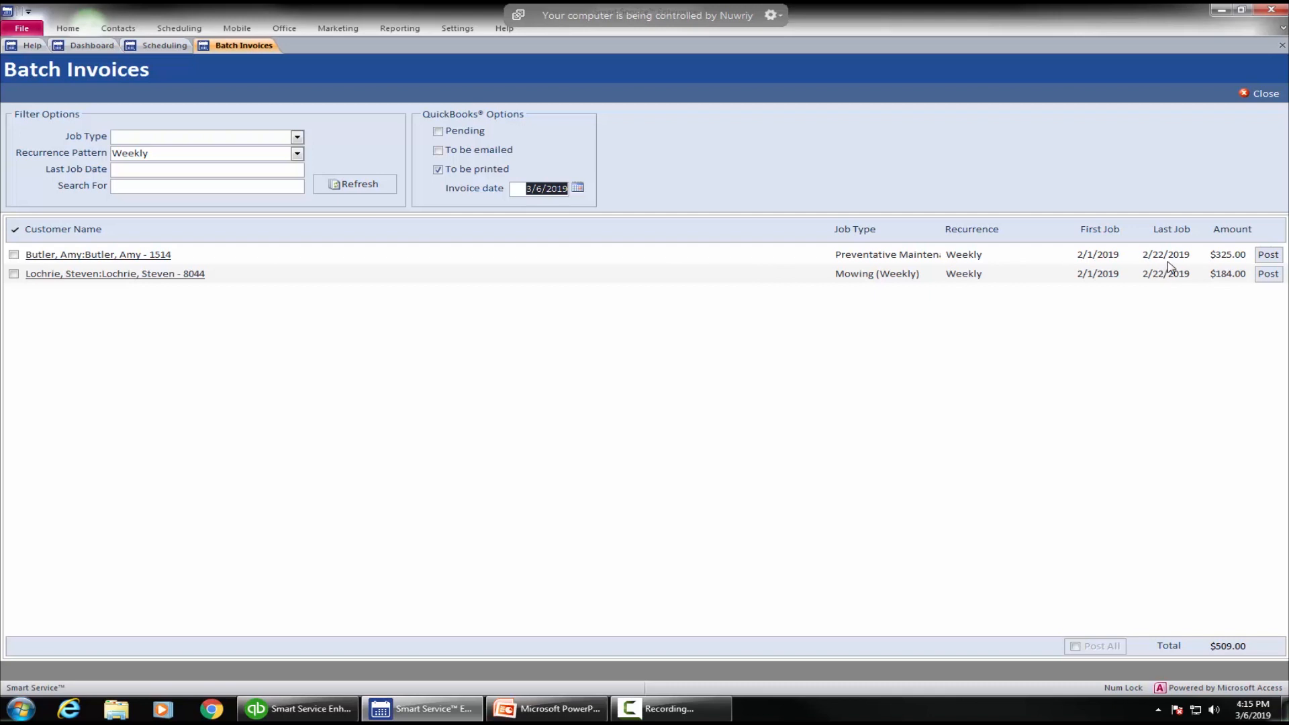
left_click_drag(1143, 255, 1197, 253)
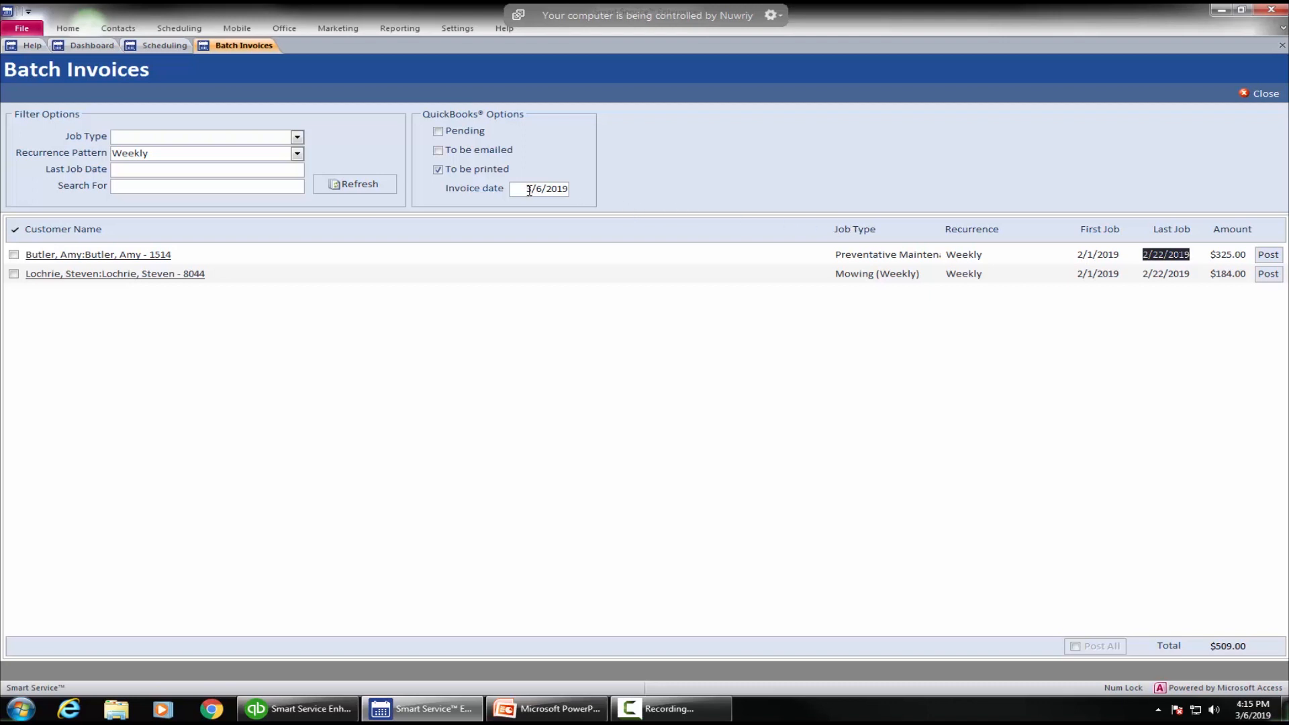
left_click_drag(524, 188, 568, 189)
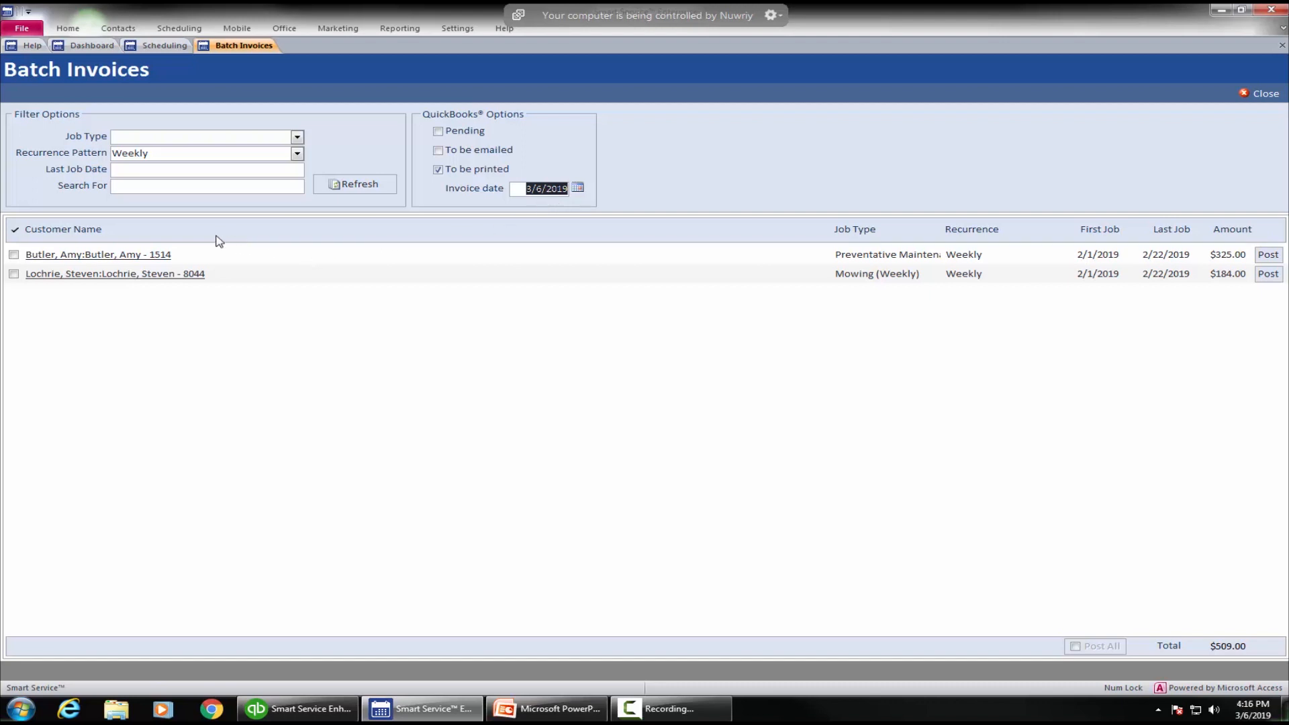
Step: Open the Preventative Maintenance customer's history records and review the 2/8/2019 job's address, additional info and job items
left_click(111, 258)
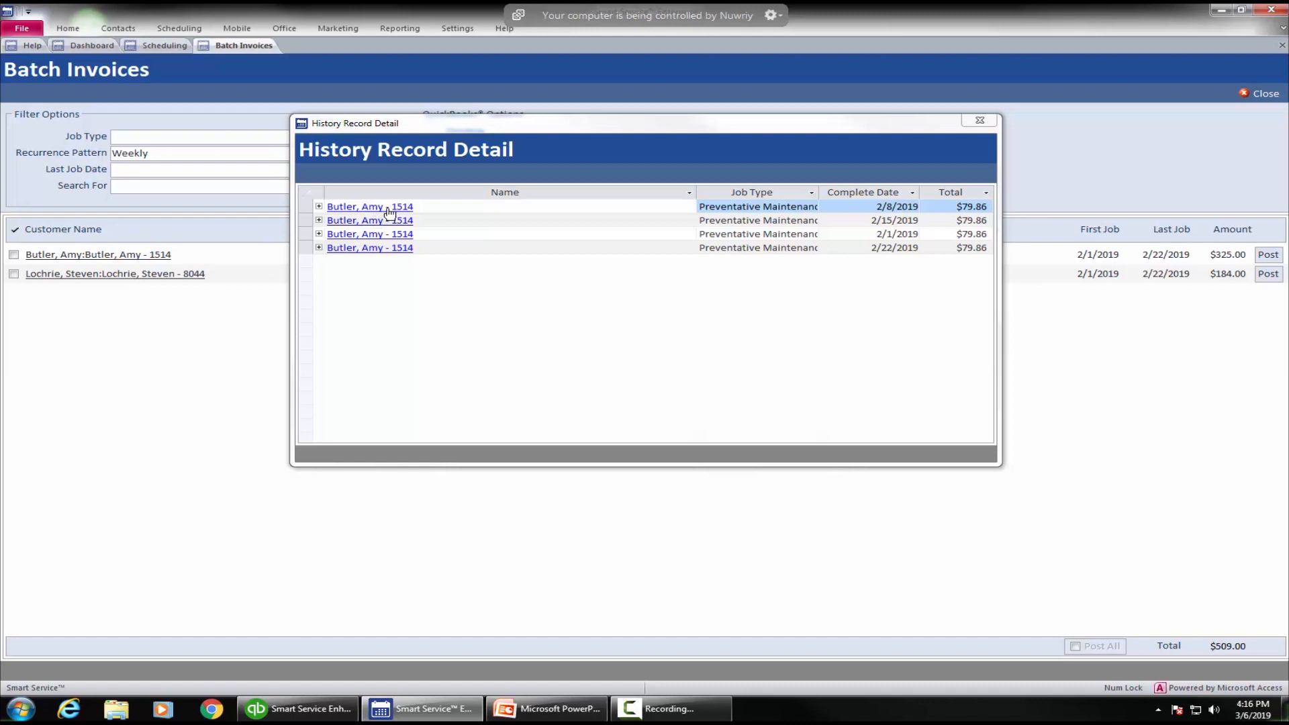
left_click(384, 212)
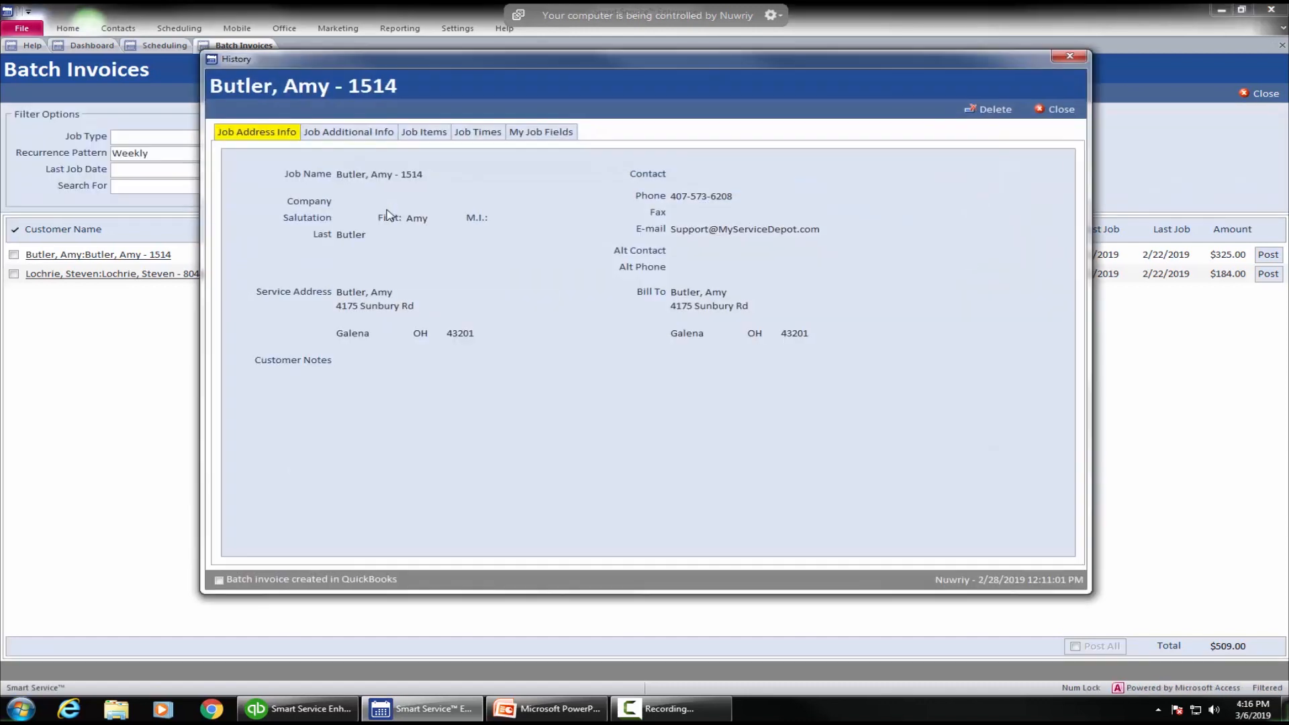
left_click(363, 133)
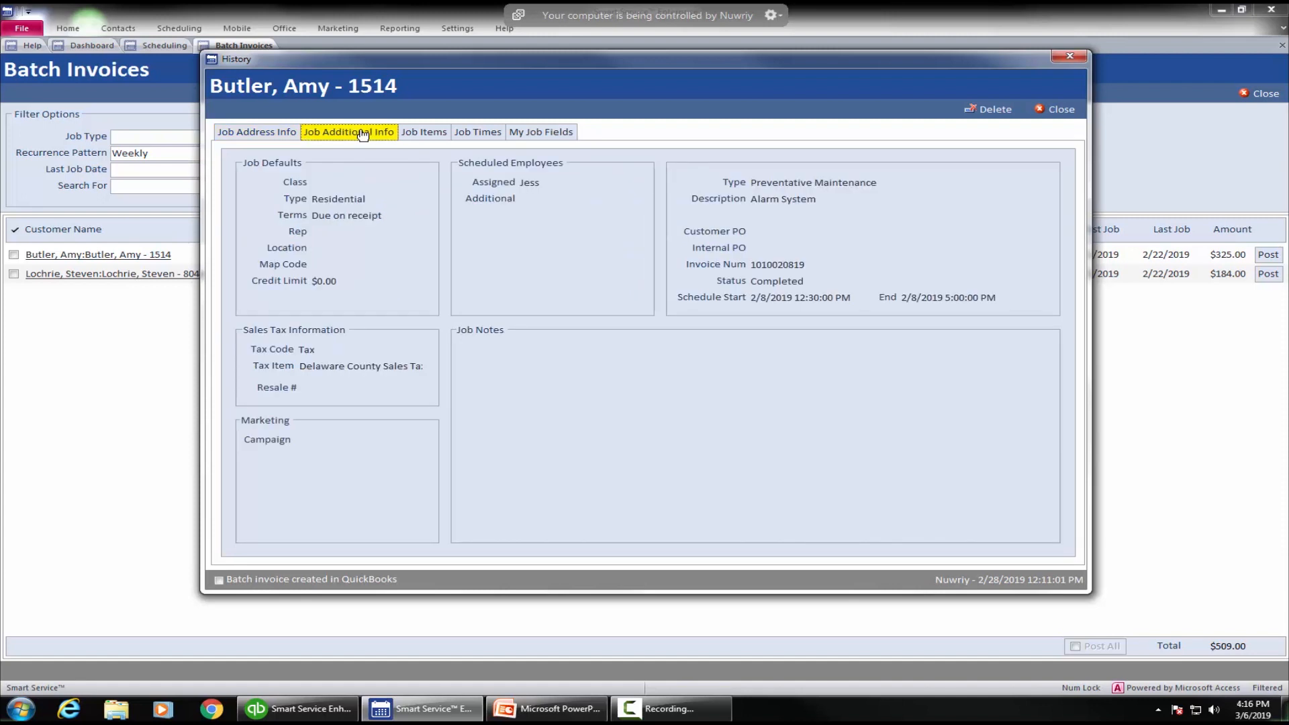
left_click(410, 134)
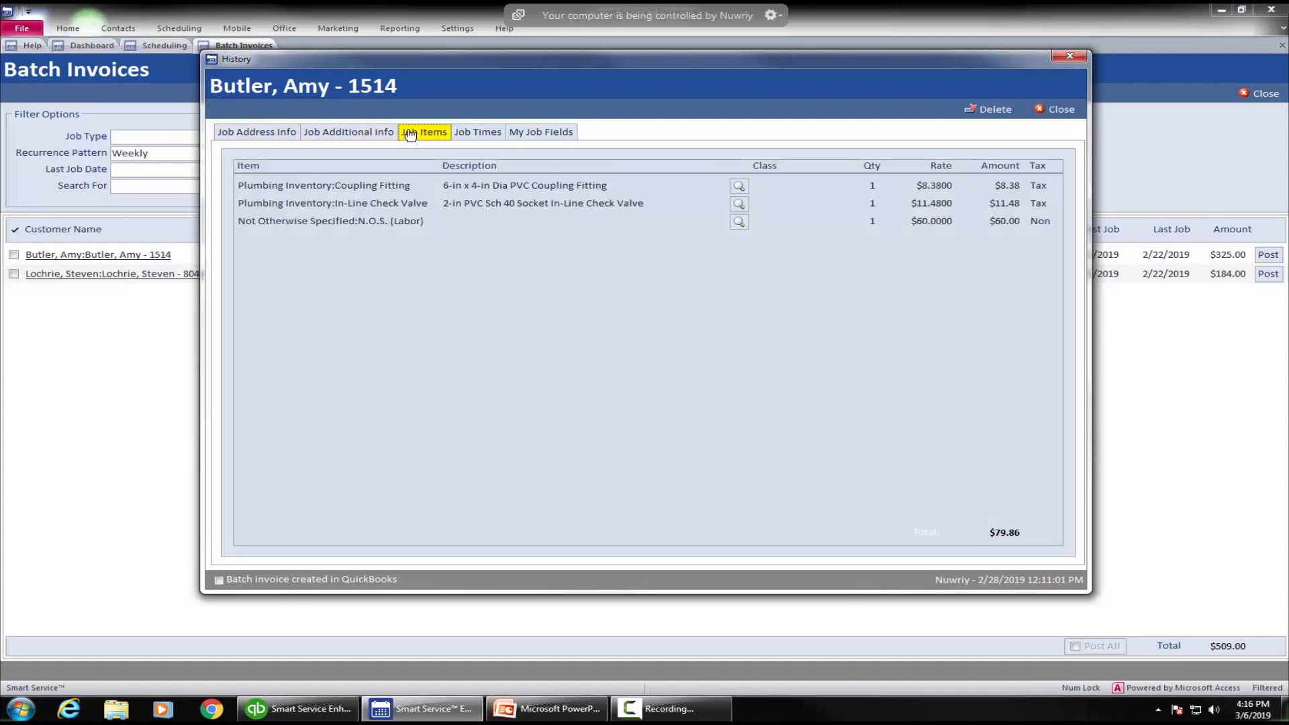
left_click(1058, 111)
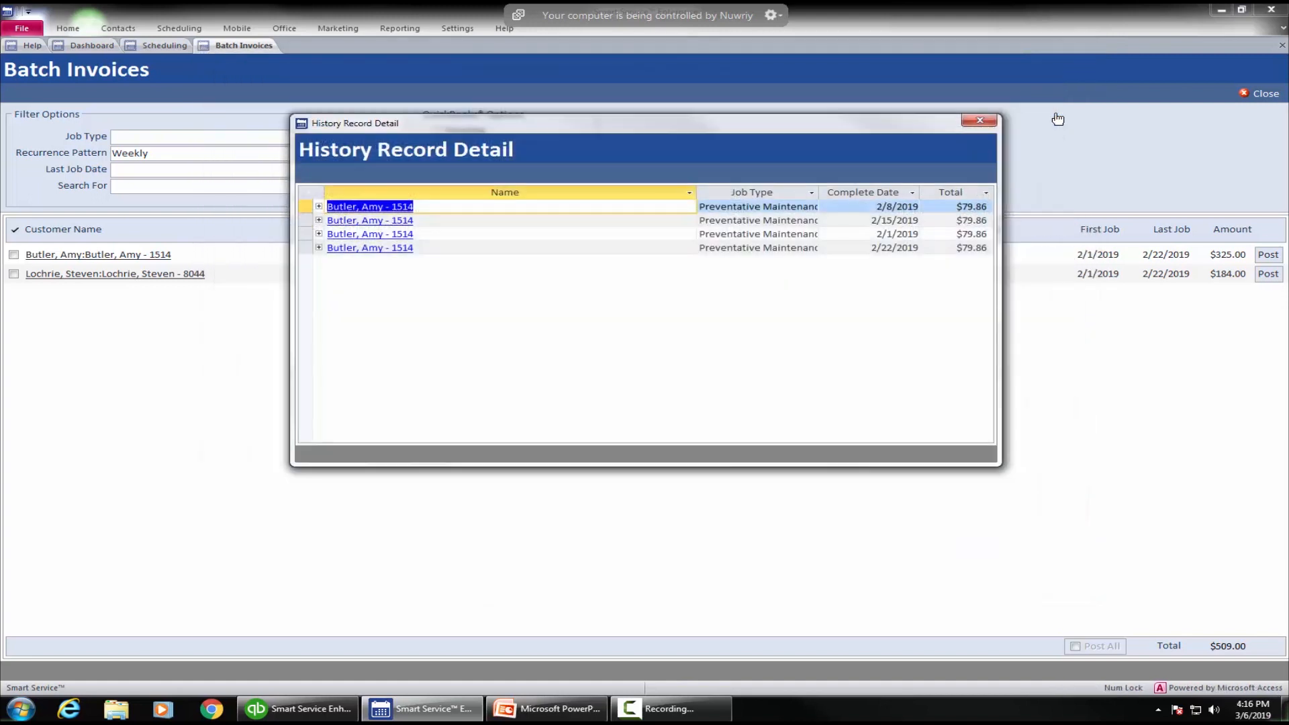
Step: Expand the 2/8/2019 job's line items, check the history records' job types, completion dates and totals, and close the history detail
left_click(320, 208)
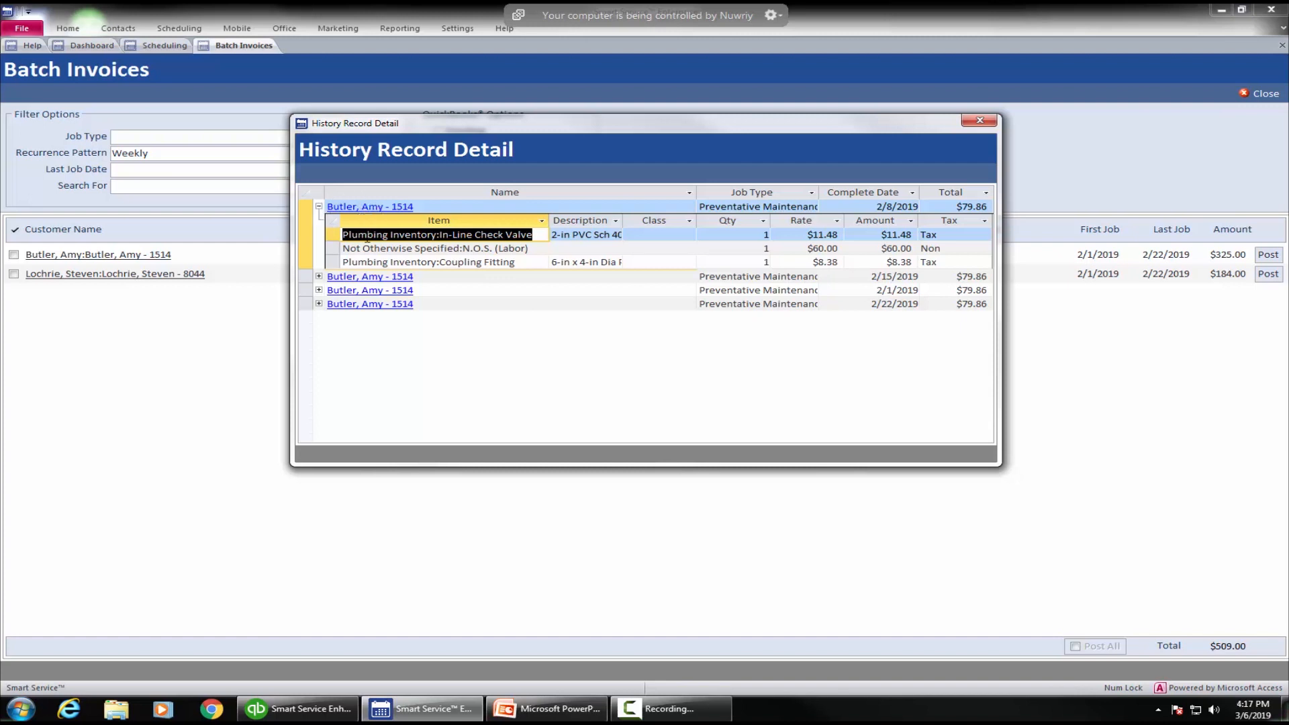
left_click(393, 208)
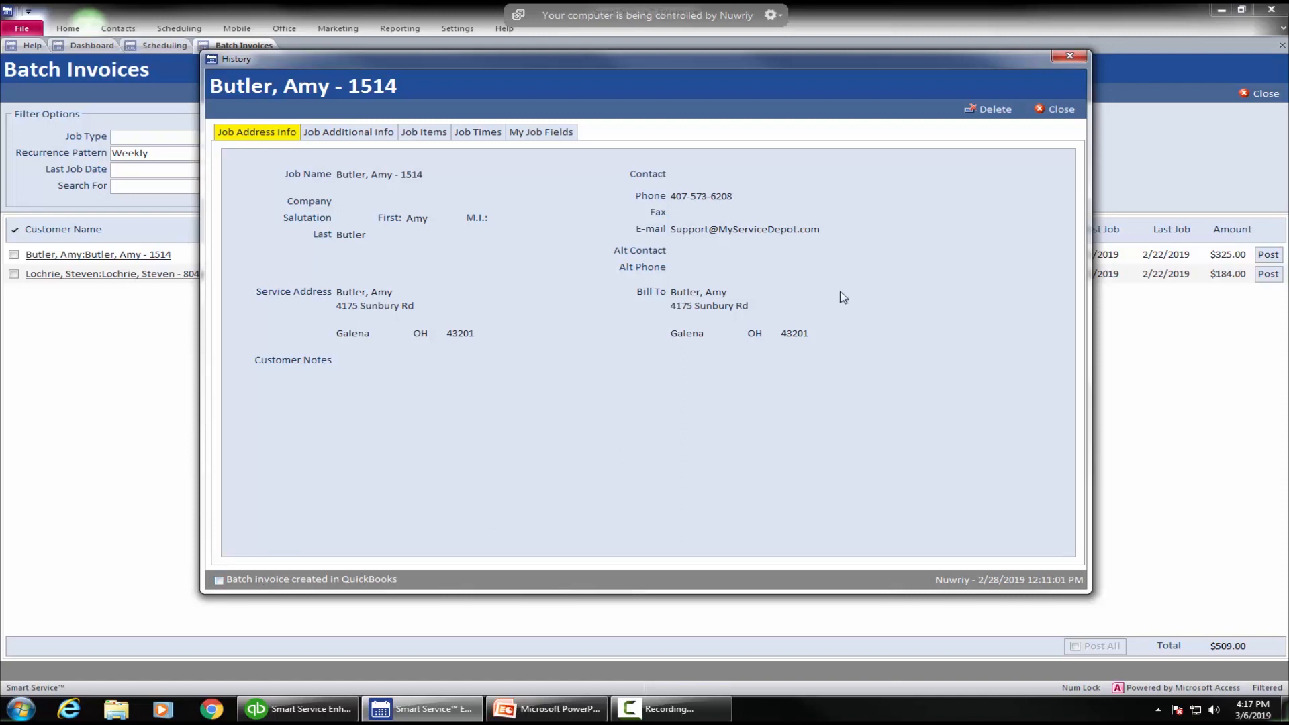
left_click(1059, 109)
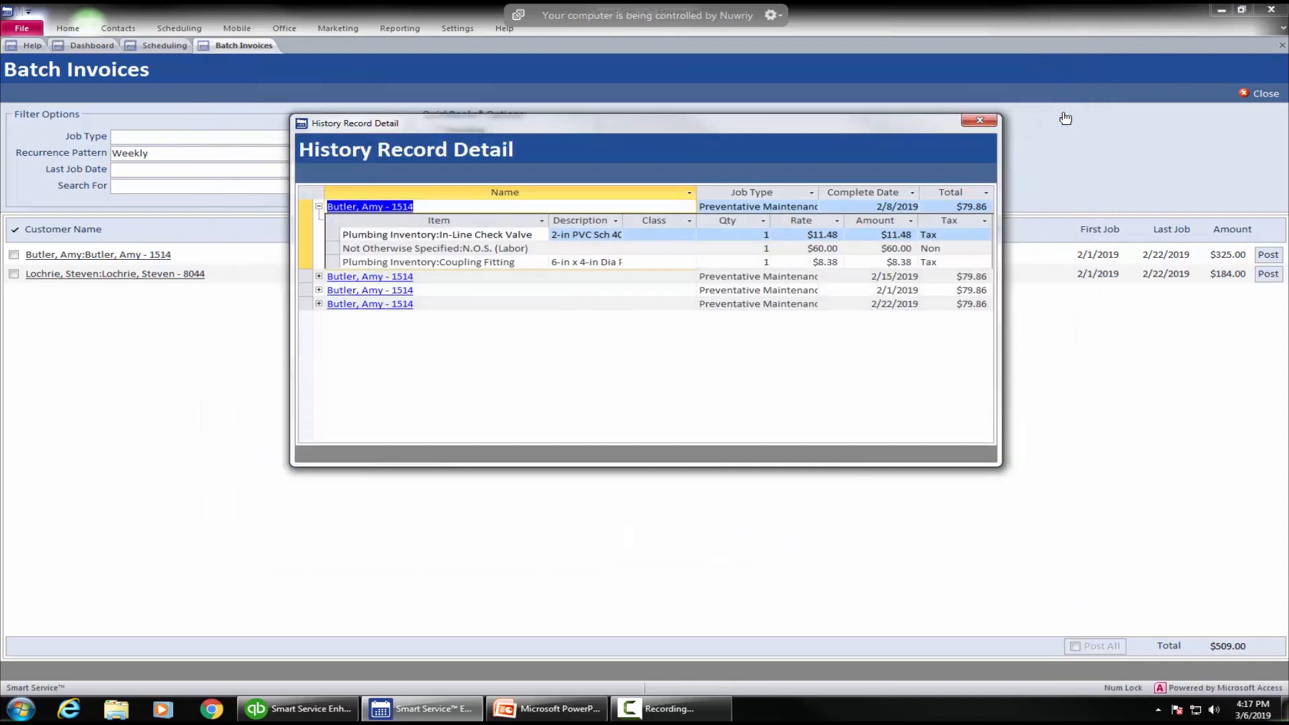
left_click(770, 193)
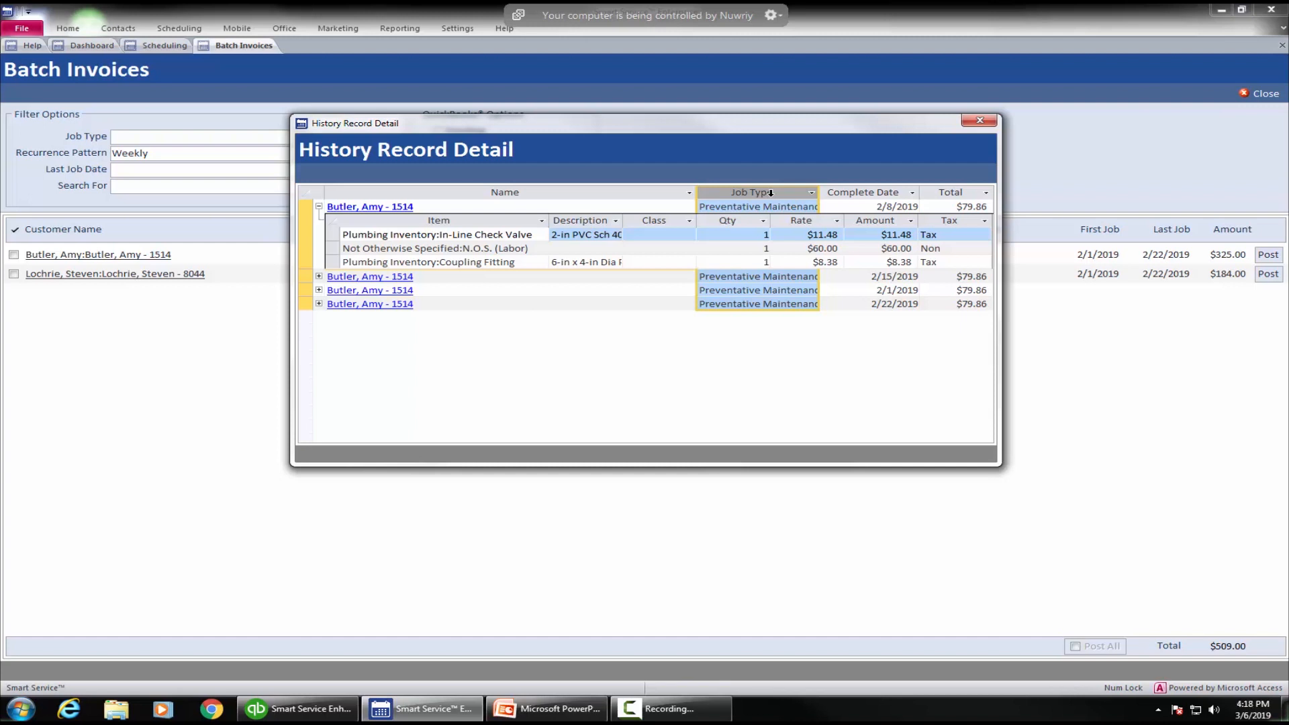
left_click(874, 192)
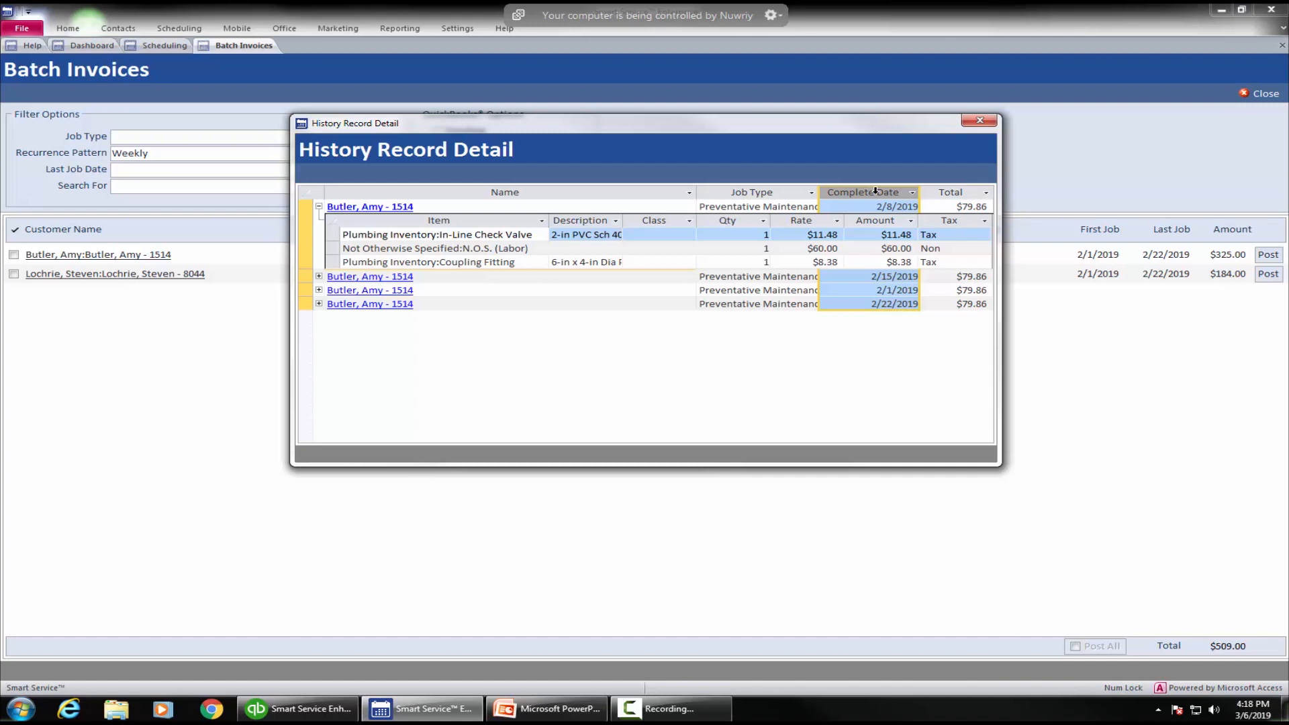
left_click(964, 193)
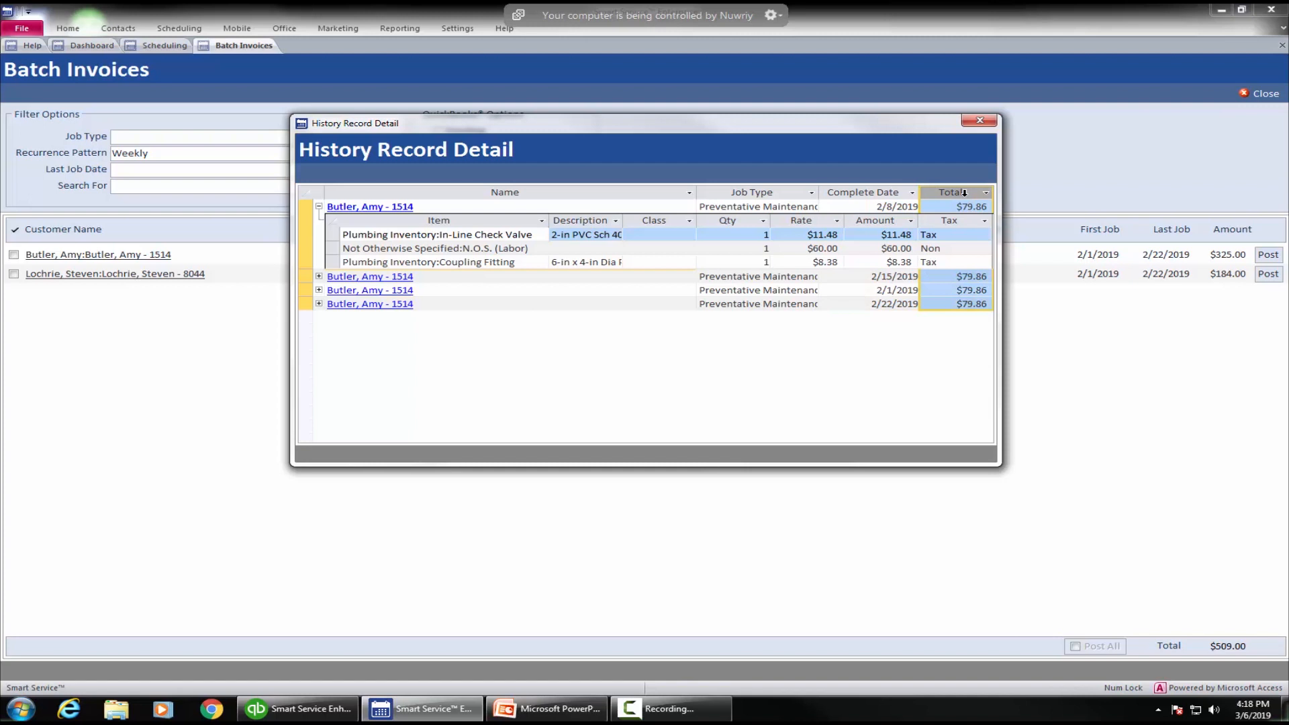
left_click(980, 121)
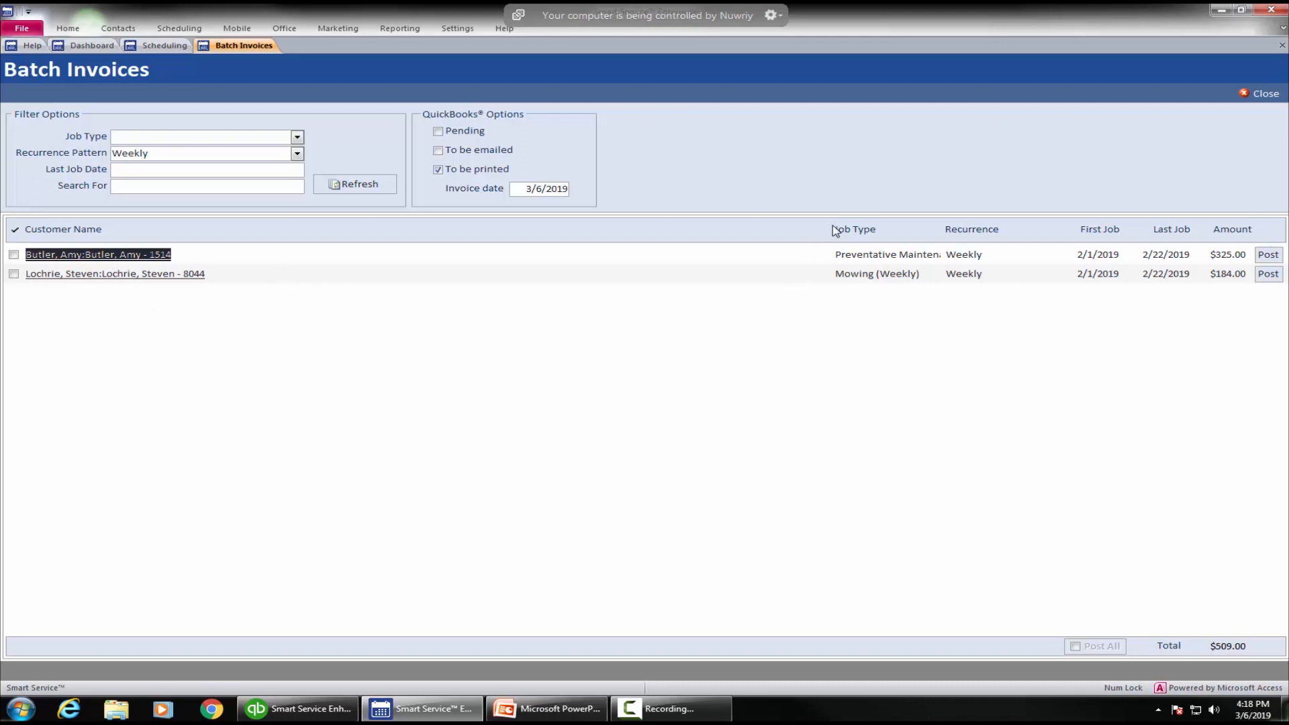
Step: Review the job type, first job date, last job date and amount of the Preventative Maintenance batch invoice
left_click_drag(851, 256, 957, 256)
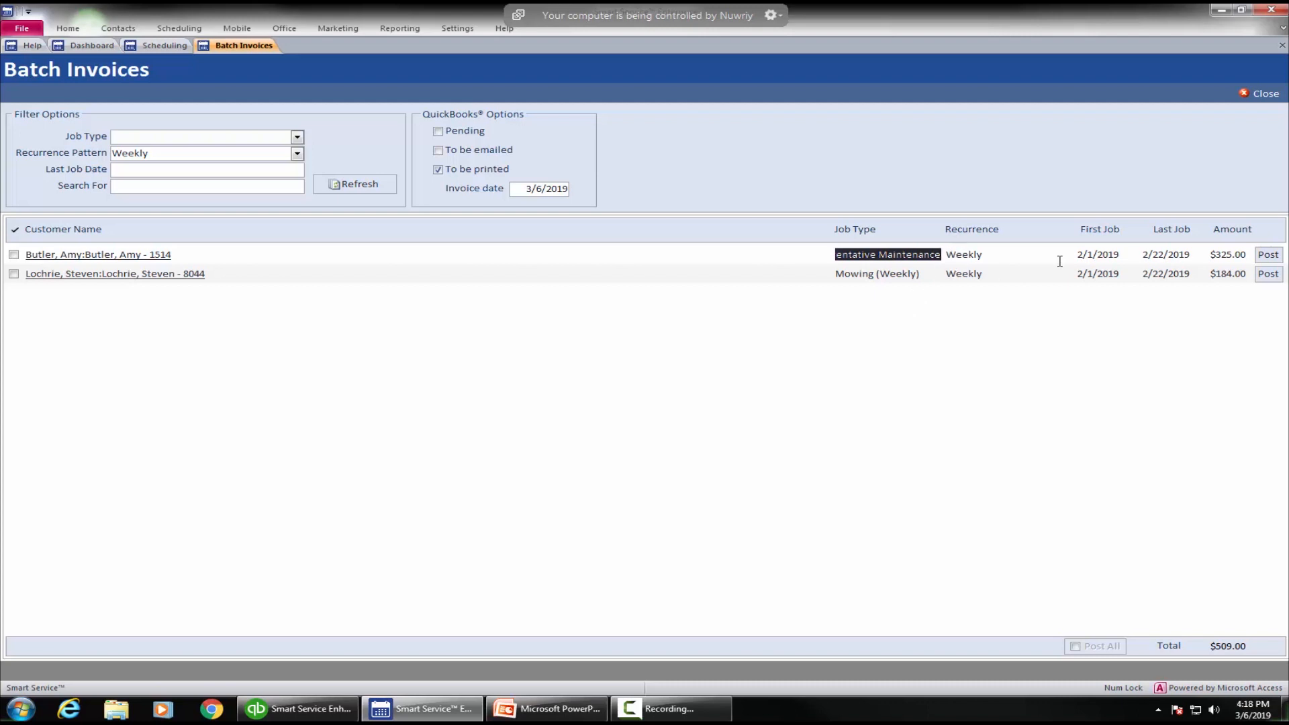
left_click_drag(1078, 255, 1130, 249)
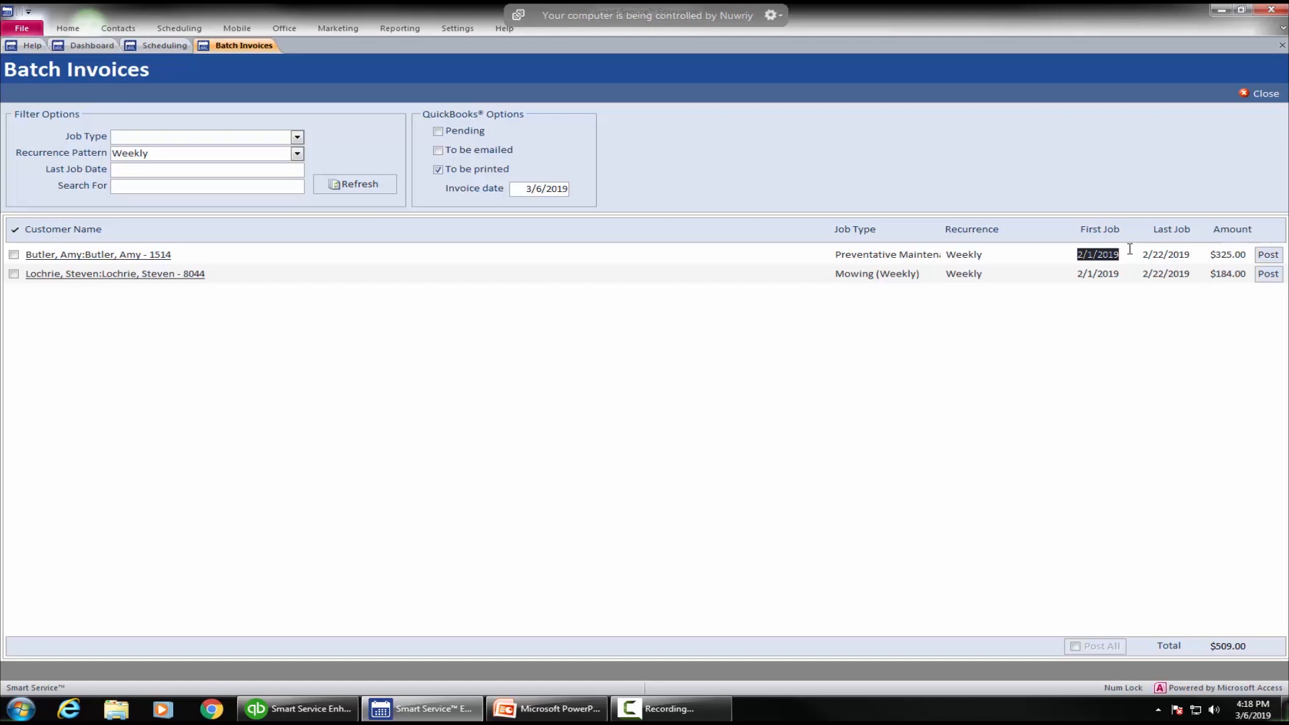
left_click(1153, 253)
left_click_drag(1216, 255, 1254, 255)
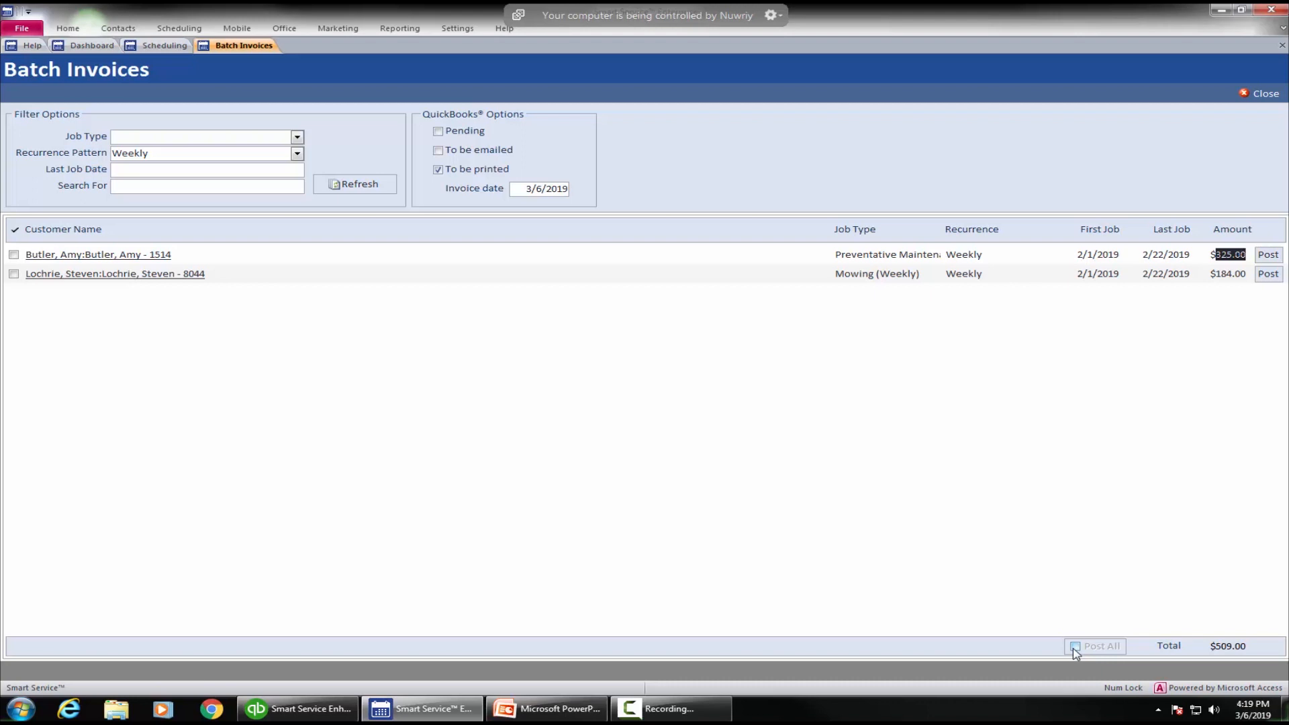
Step: Enable posting all batch invoices at once, acknowledge the backup warning, and select every listed weekly invoice
left_click(1074, 647)
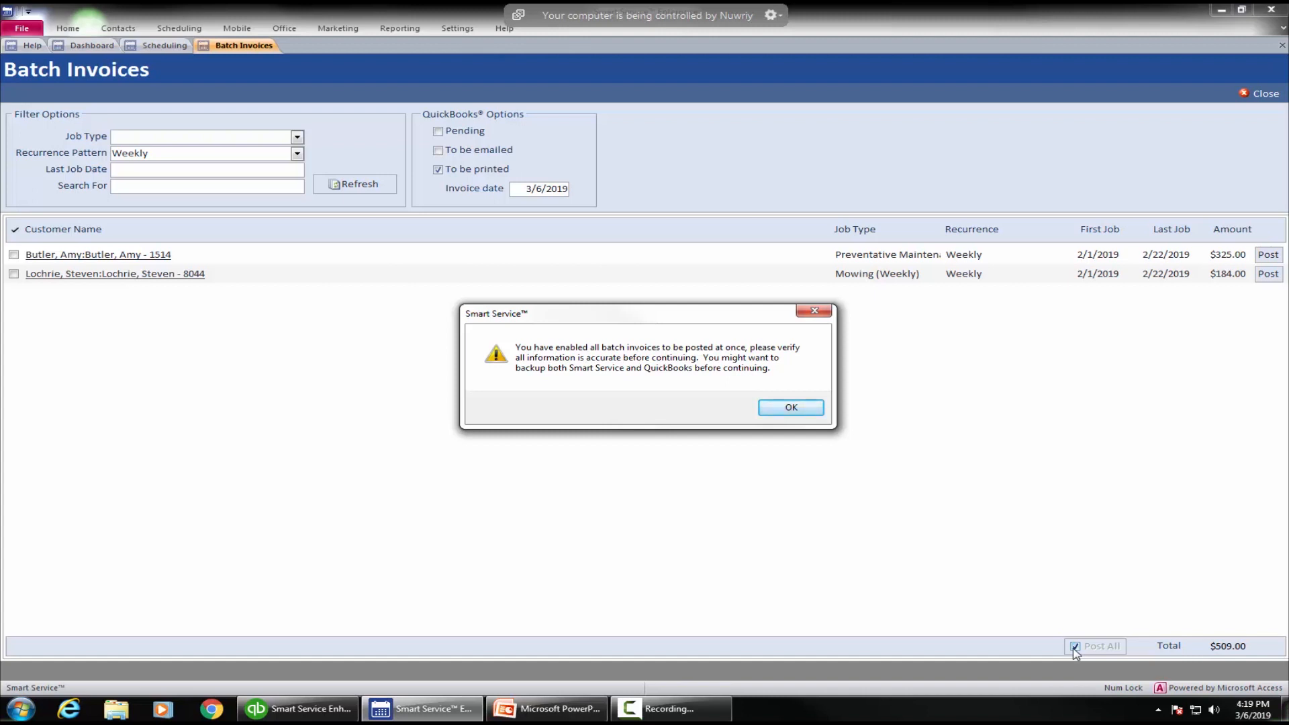
left_click(792, 408)
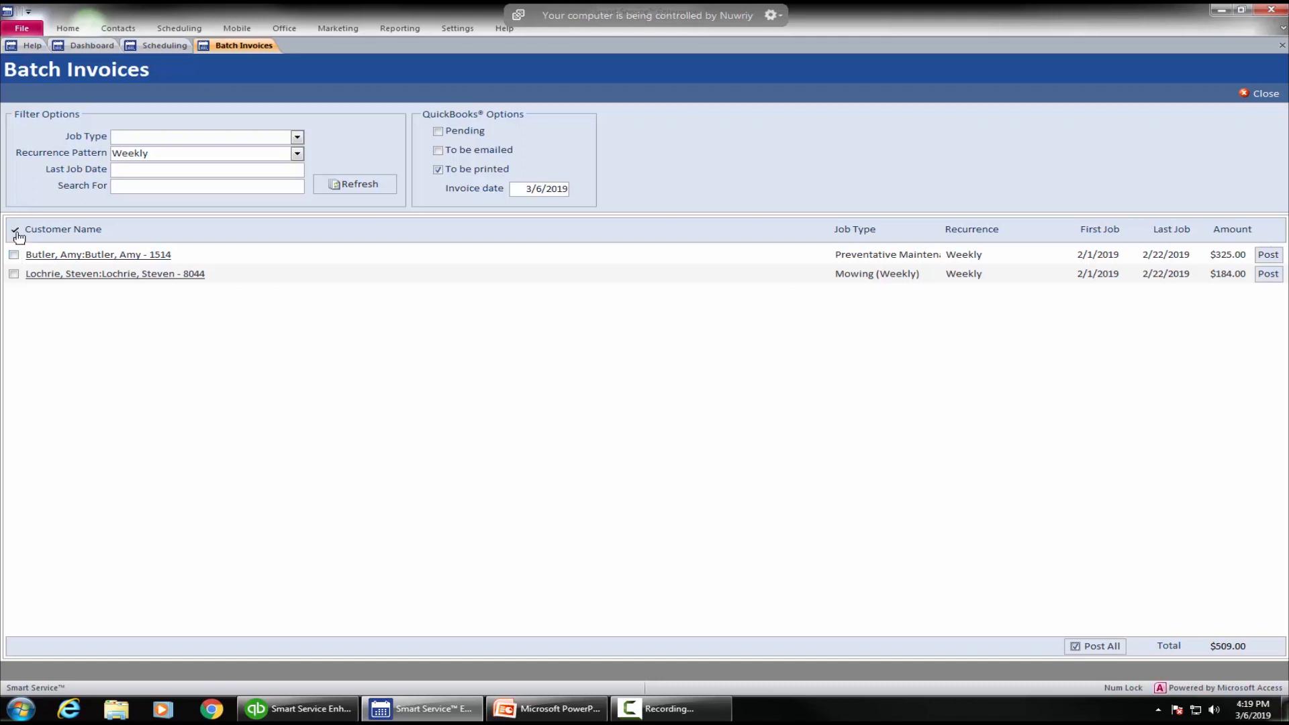
left_click(16, 232)
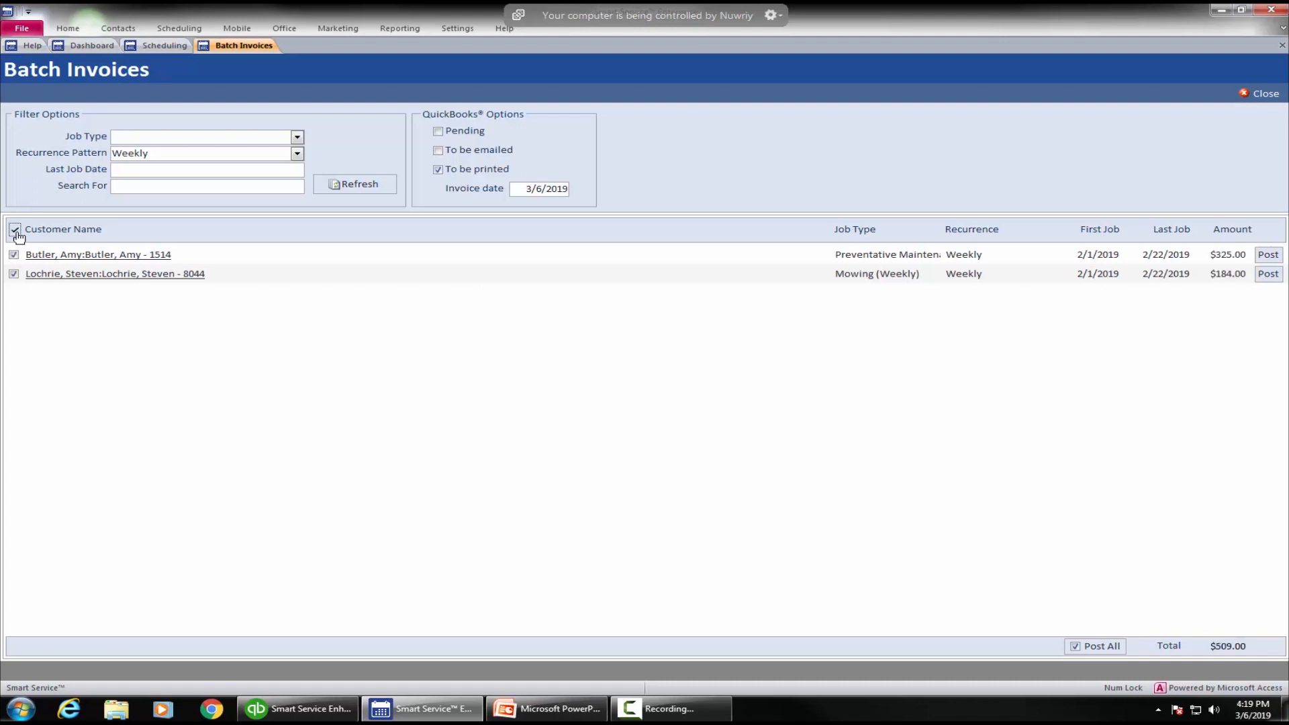